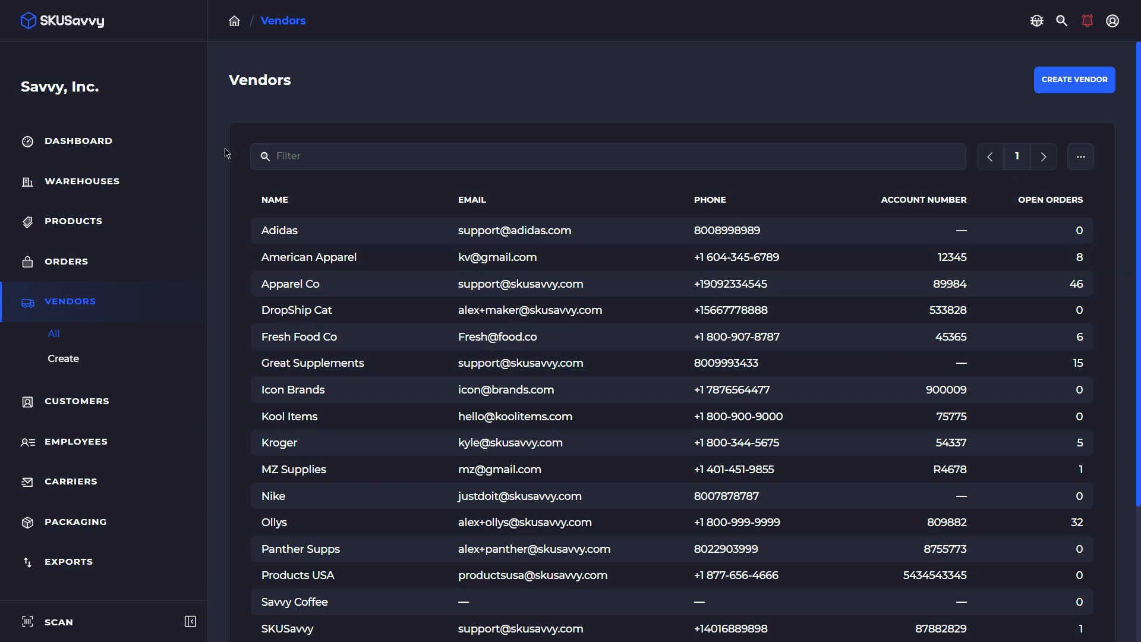
# Step: Open the company's Shopify connections page to review the connected store
pyautogui.click(121, 146)
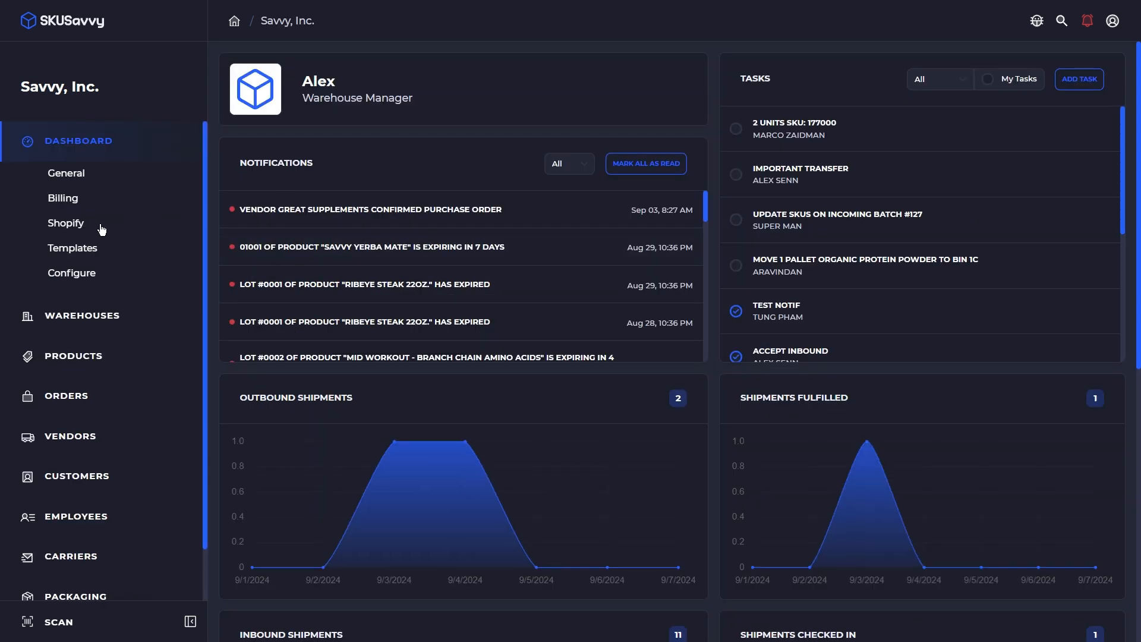
pyautogui.click(65, 225)
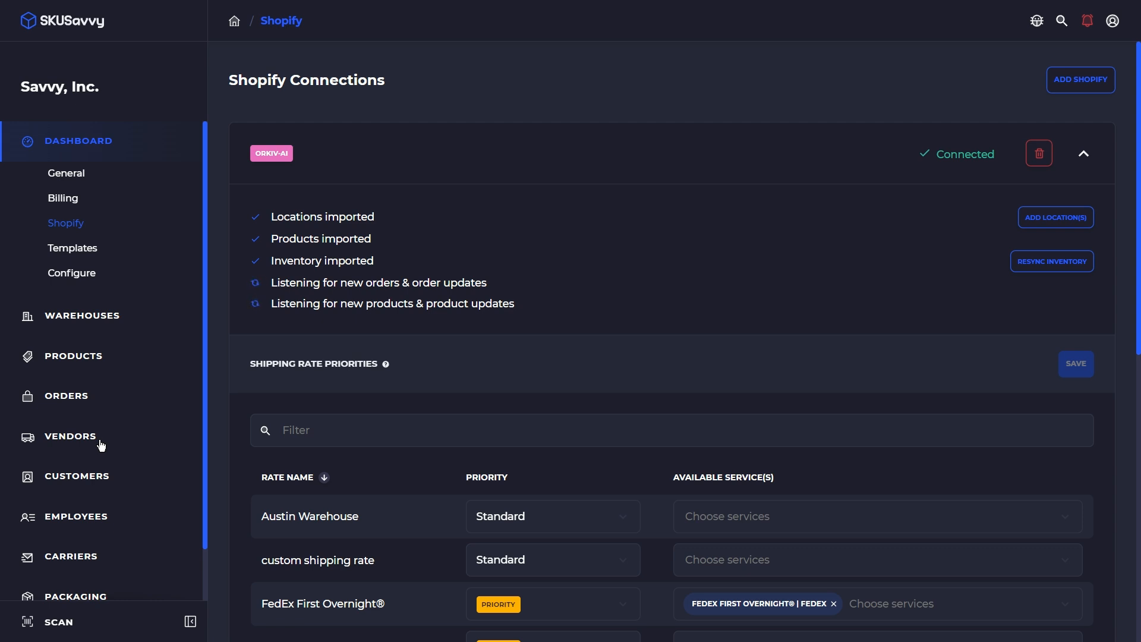
# Step: Open the items page of the vendor Great Supplements
pyautogui.click(70, 437)
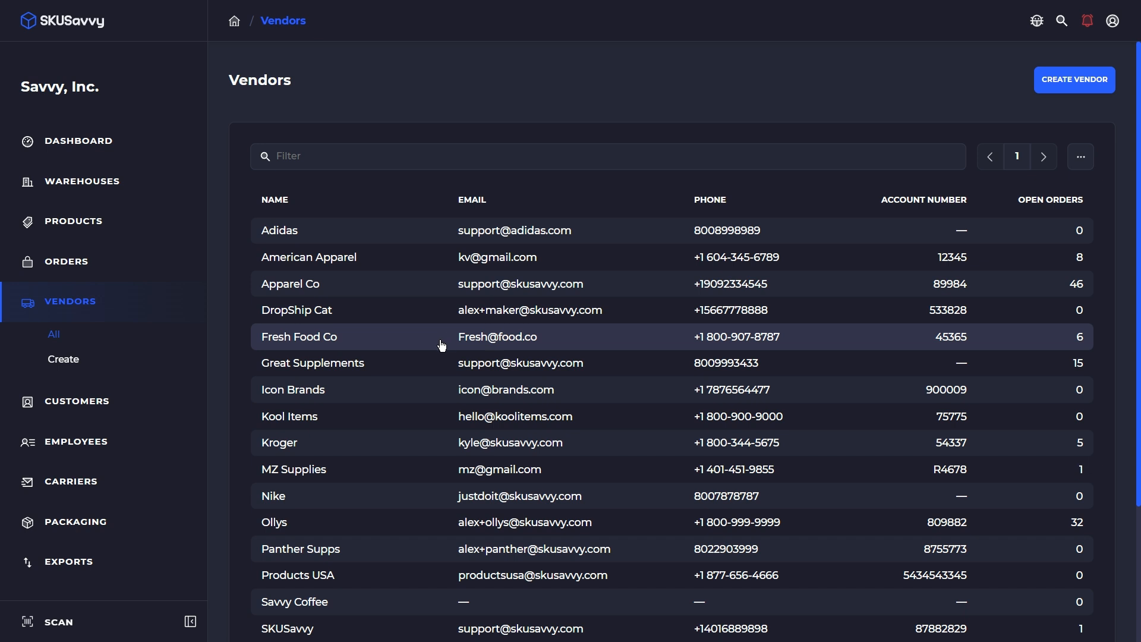
pyautogui.click(405, 364)
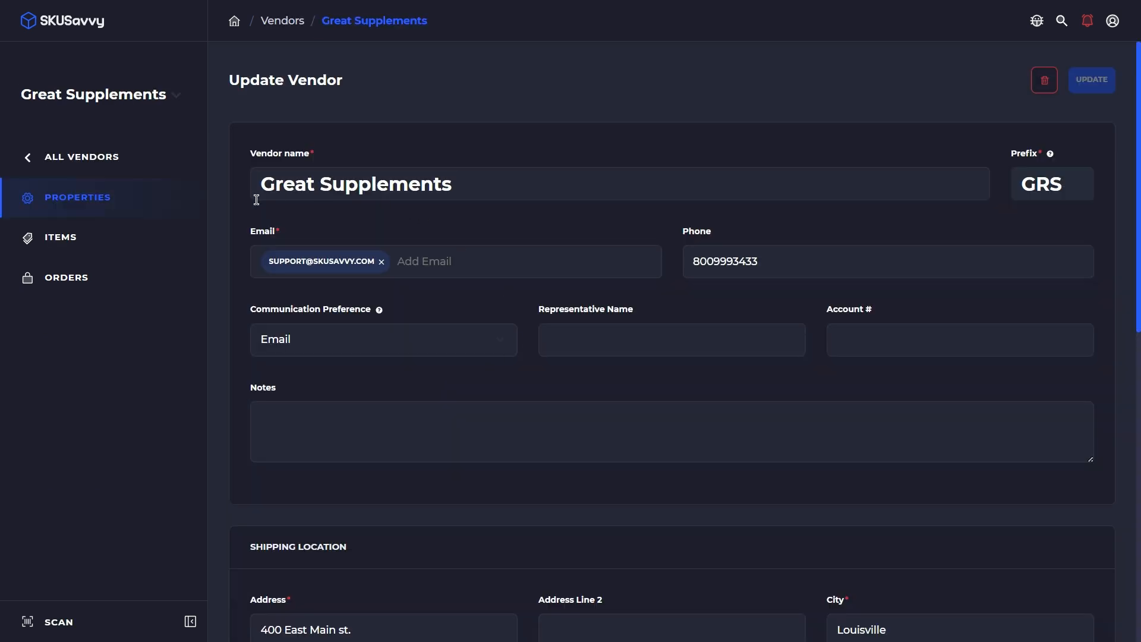
pyautogui.click(136, 238)
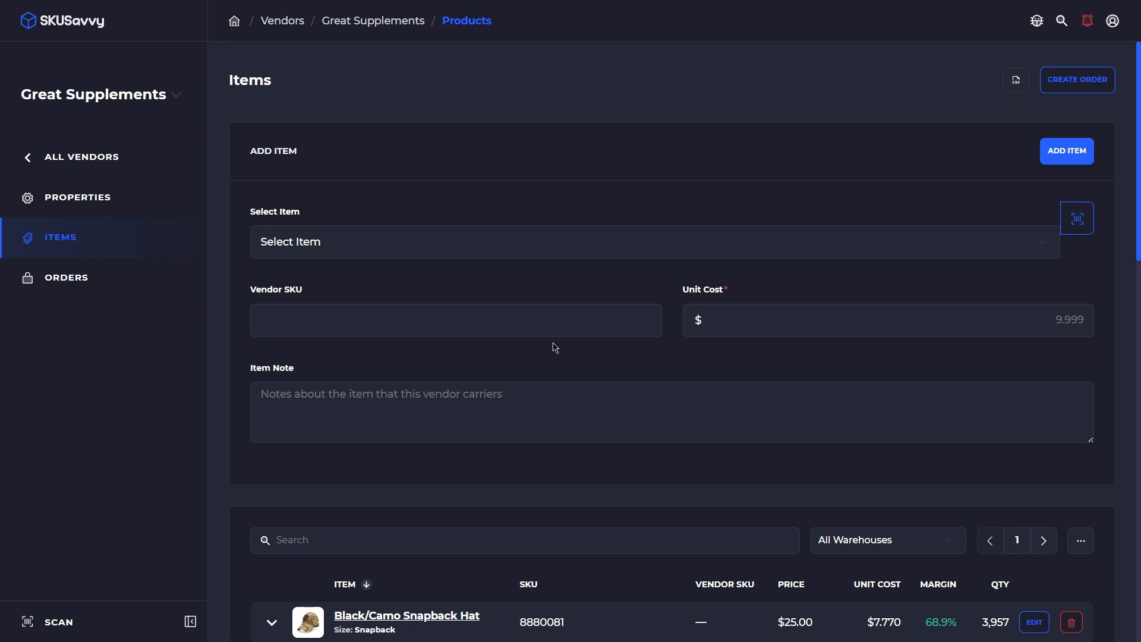
# Step: Examine the form for adding items and the vendor's item list with its SKUs, prices, unit costs and margins
pyautogui.scroll(-3, 559, 420)
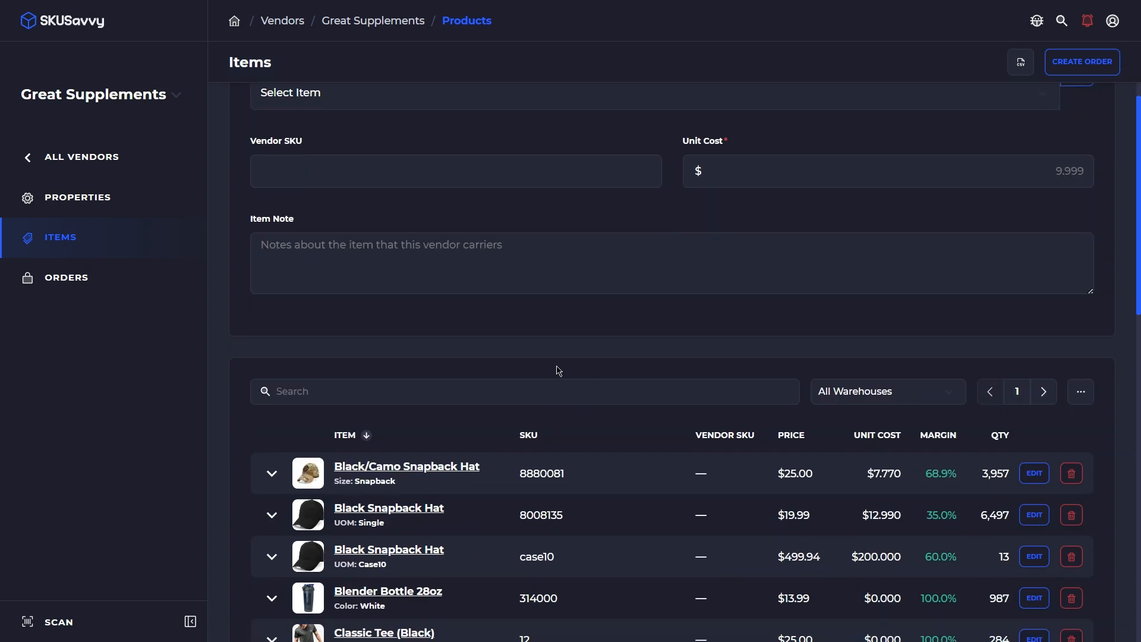
pyautogui.scroll(-5, 594, 419)
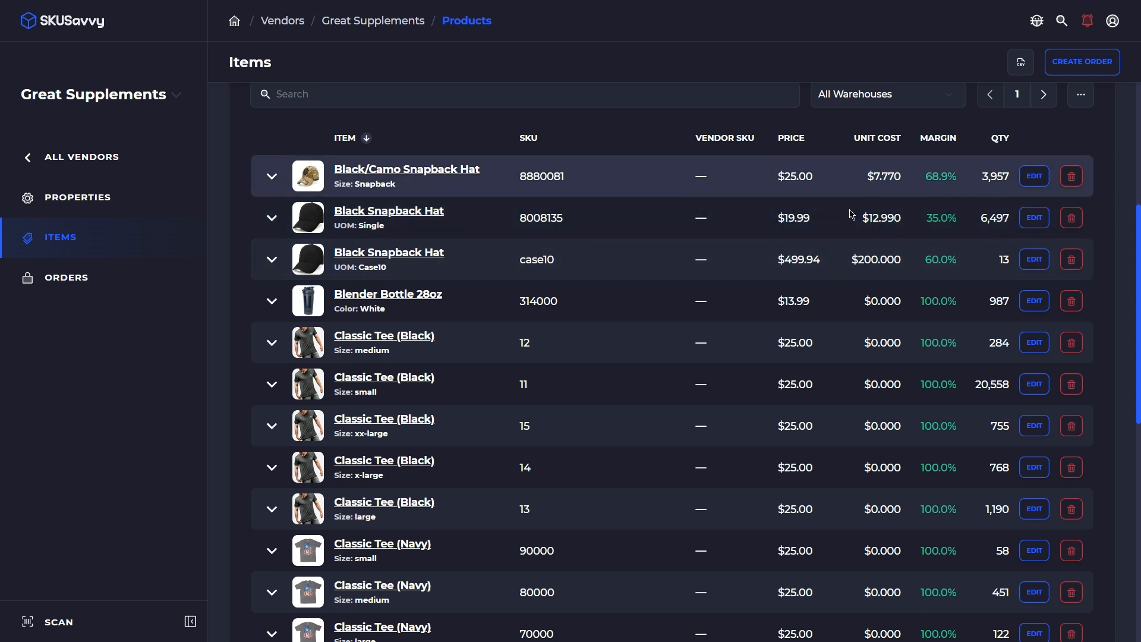
pyautogui.scroll(3, 773, 303)
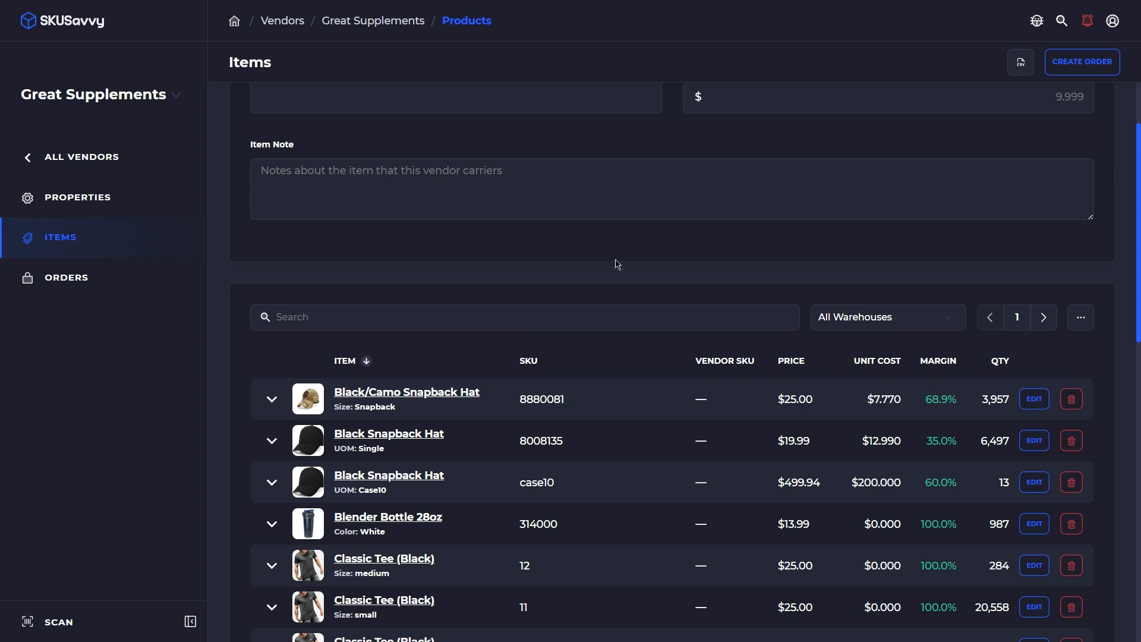
pyautogui.scroll(3, 693, 375)
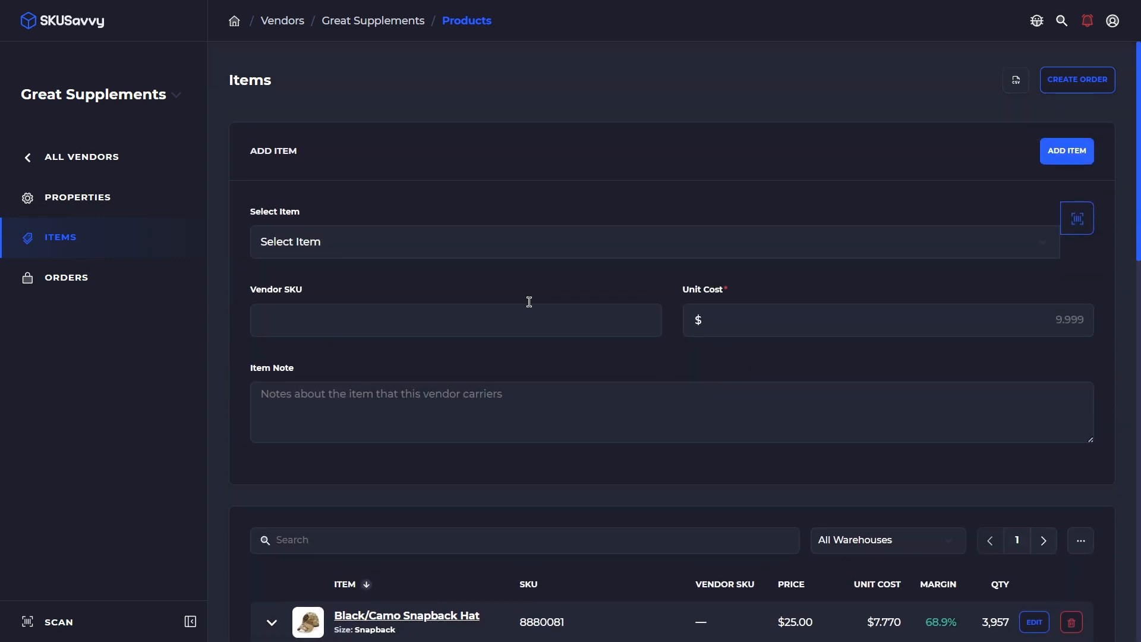
pyautogui.scroll(-5, 469, 370)
pyautogui.scroll(4, 1024, 302)
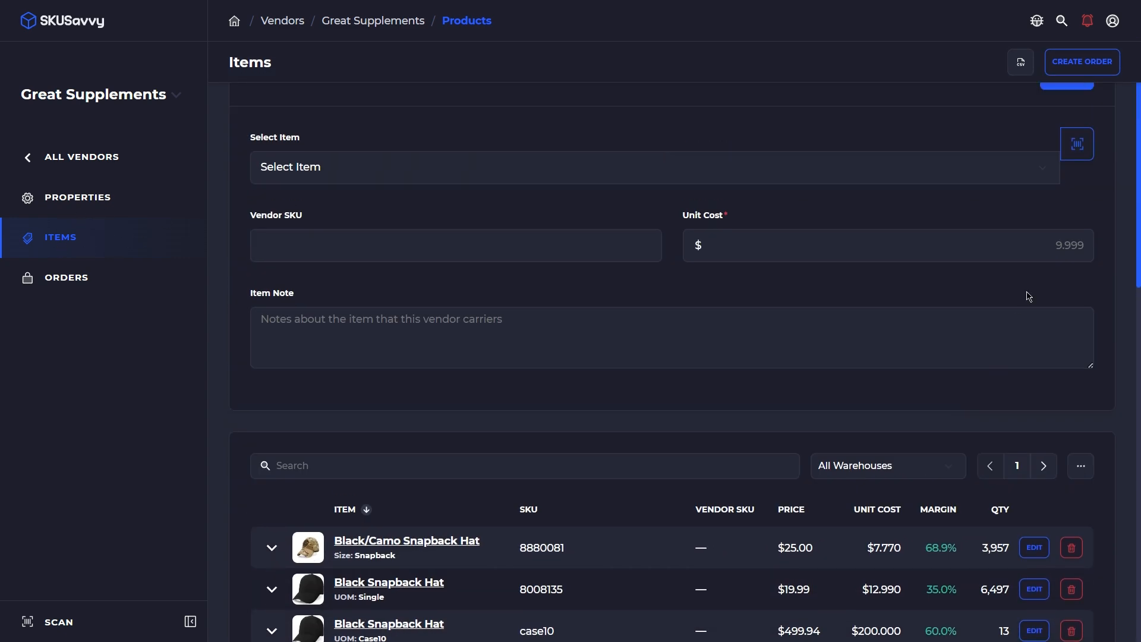
pyautogui.scroll(1, 1024, 303)
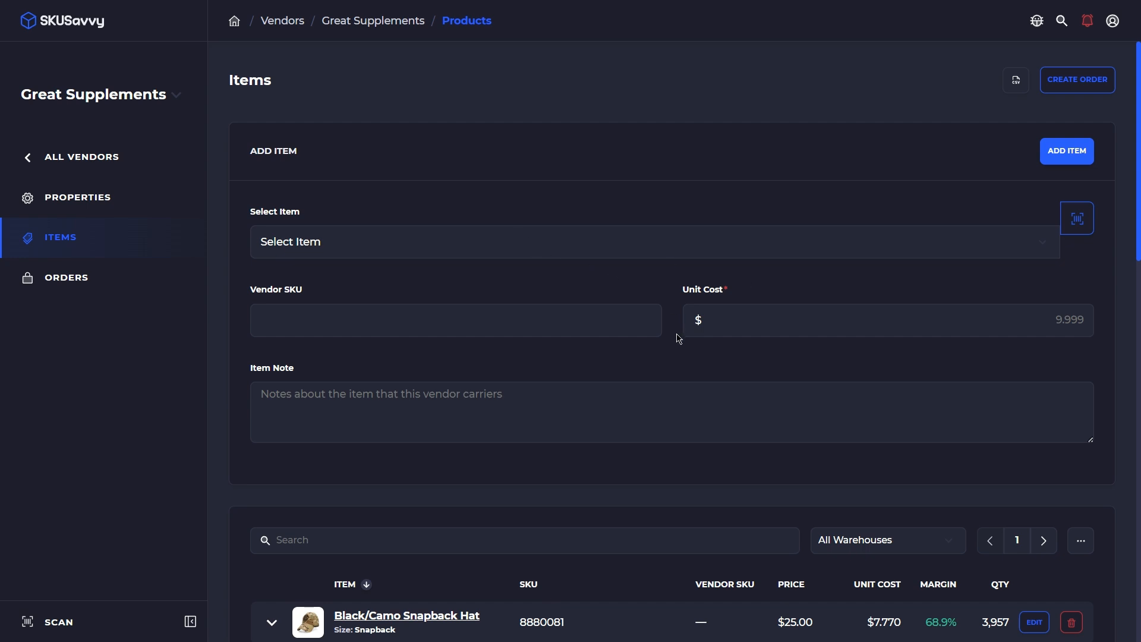
pyautogui.scroll(-1, 612, 401)
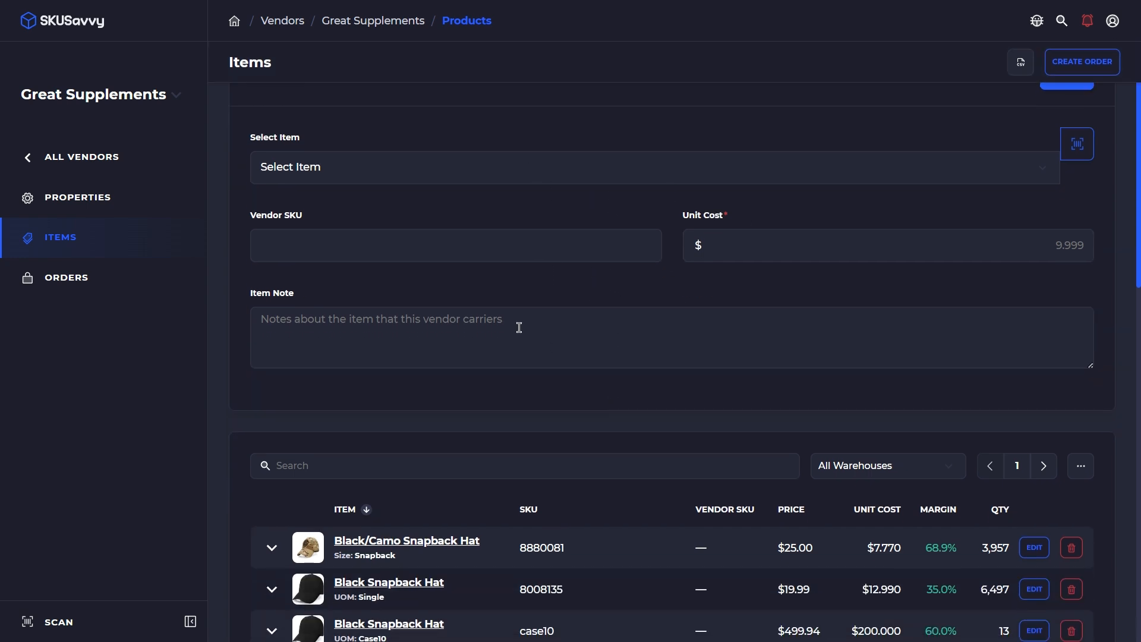
# Step: Start a purchase order from the vendor's orders for the Austin Warehouse, with Great Supplements as the vendor
pyautogui.click(54, 278)
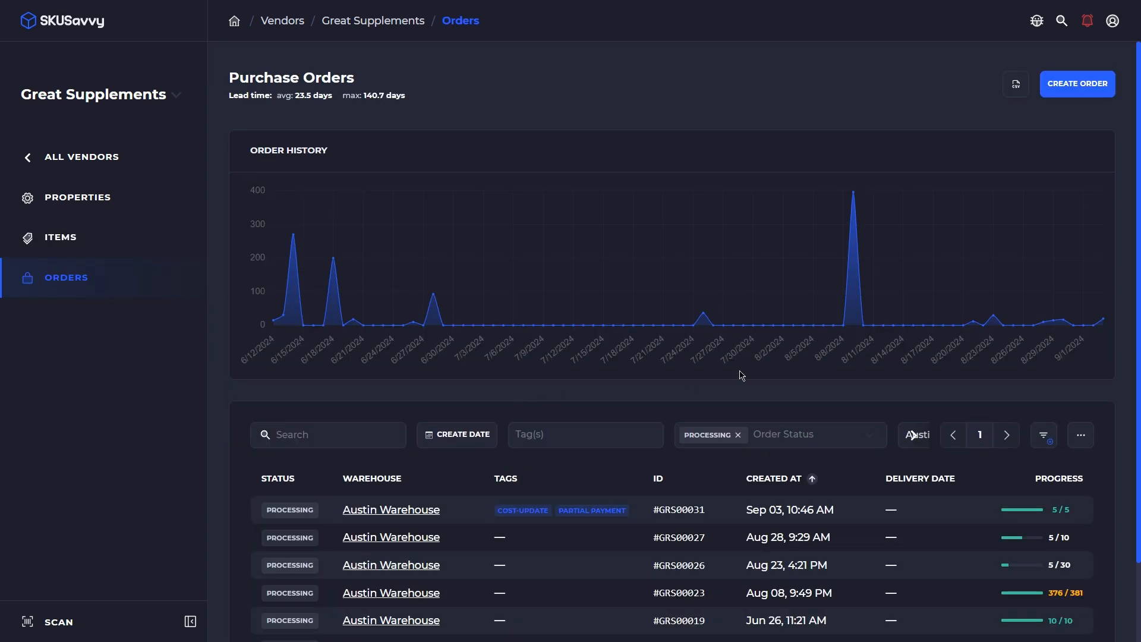
pyautogui.click(1096, 93)
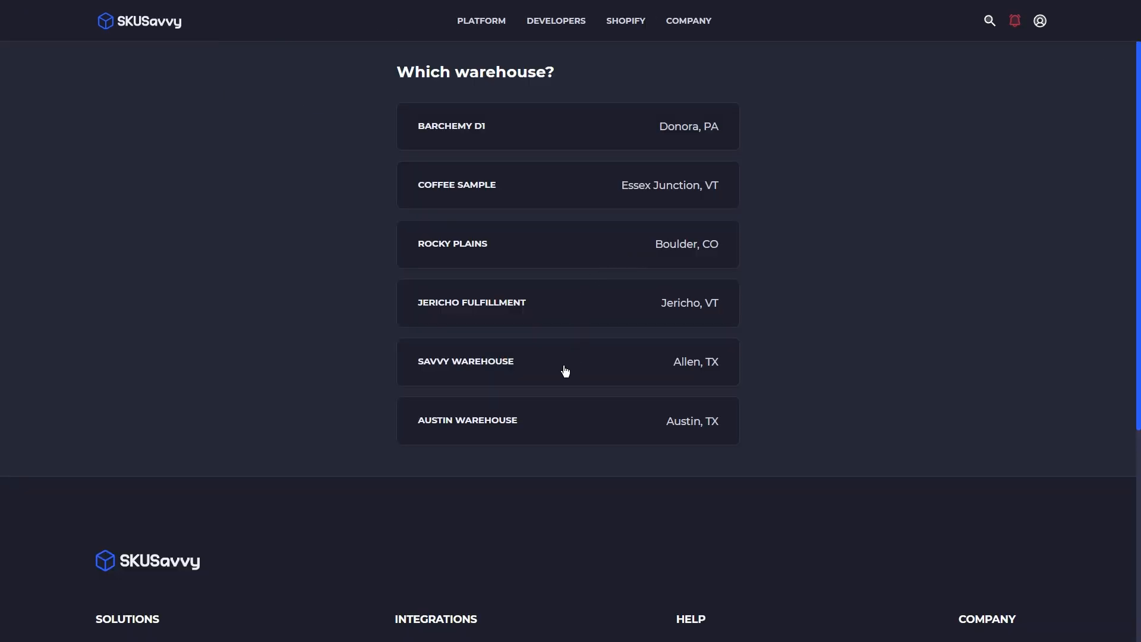
pyautogui.click(554, 406)
pyautogui.click(766, 184)
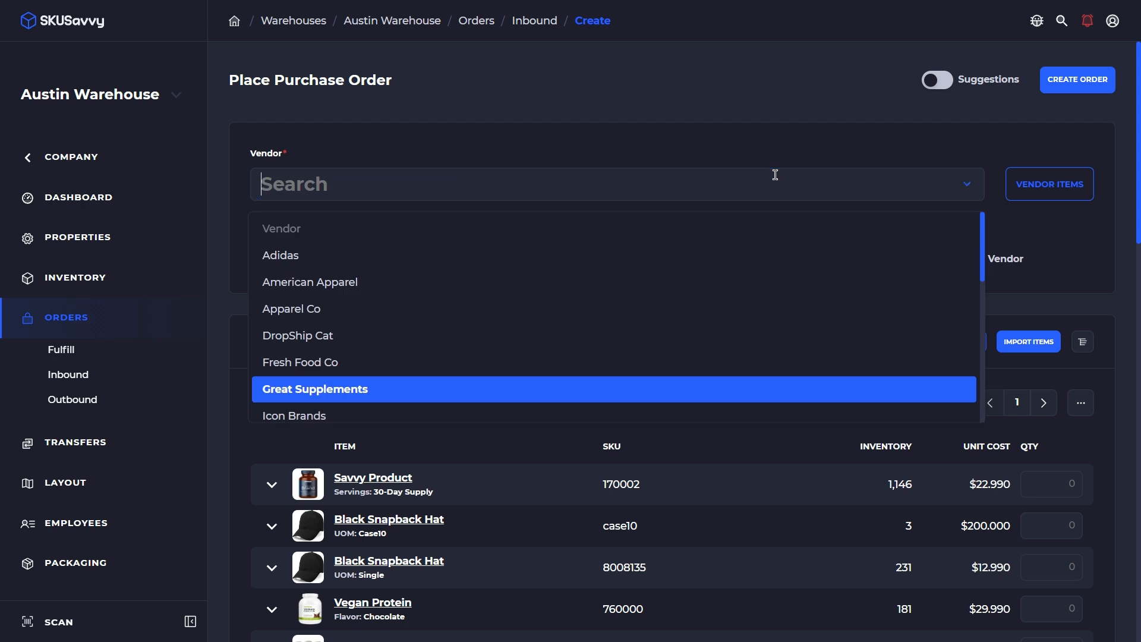
pyautogui.scroll(-2, 440, 280)
pyautogui.click(421, 244)
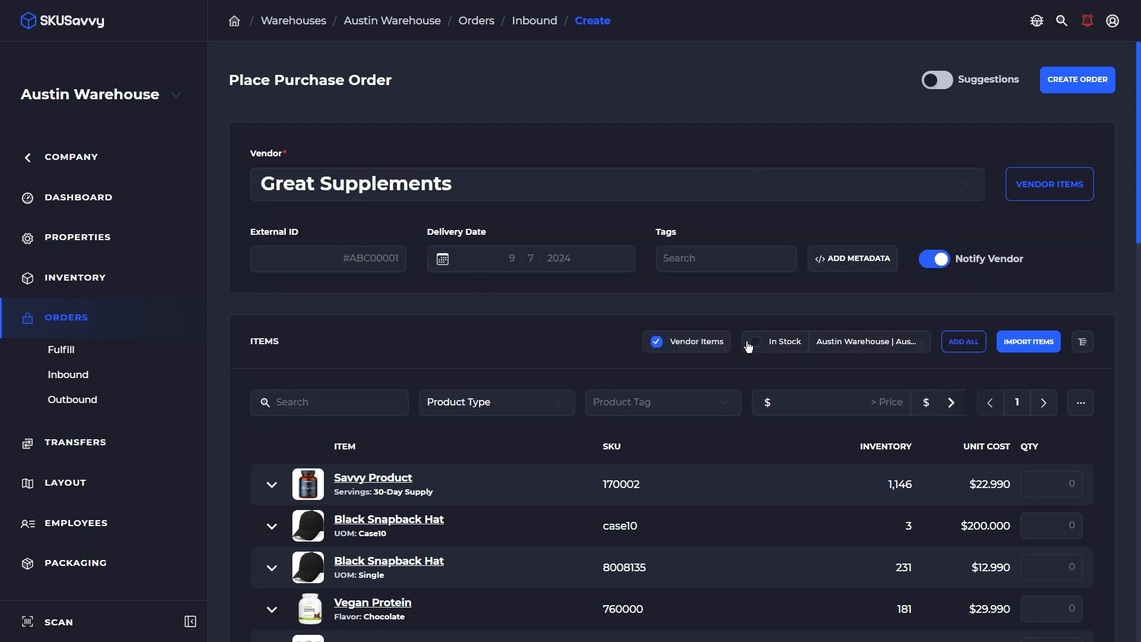
# Step: Turn off the Vendor Items filter, and view the Import Items page before returning to the purchase order
pyautogui.click(657, 343)
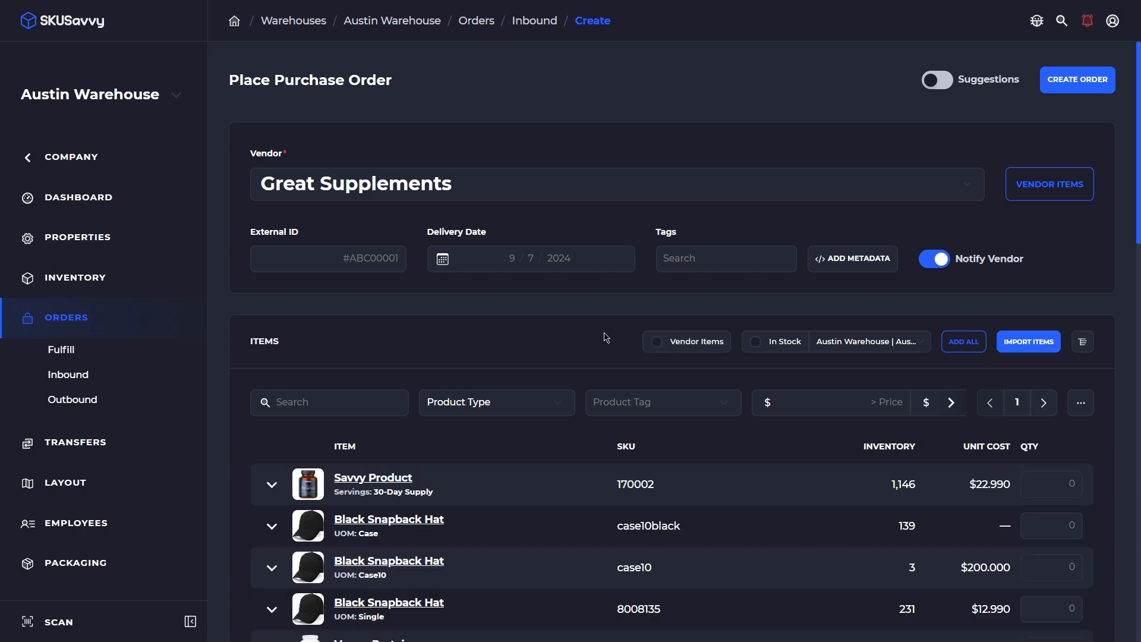
pyautogui.scroll(-3, 585, 398)
pyautogui.click(1071, 330)
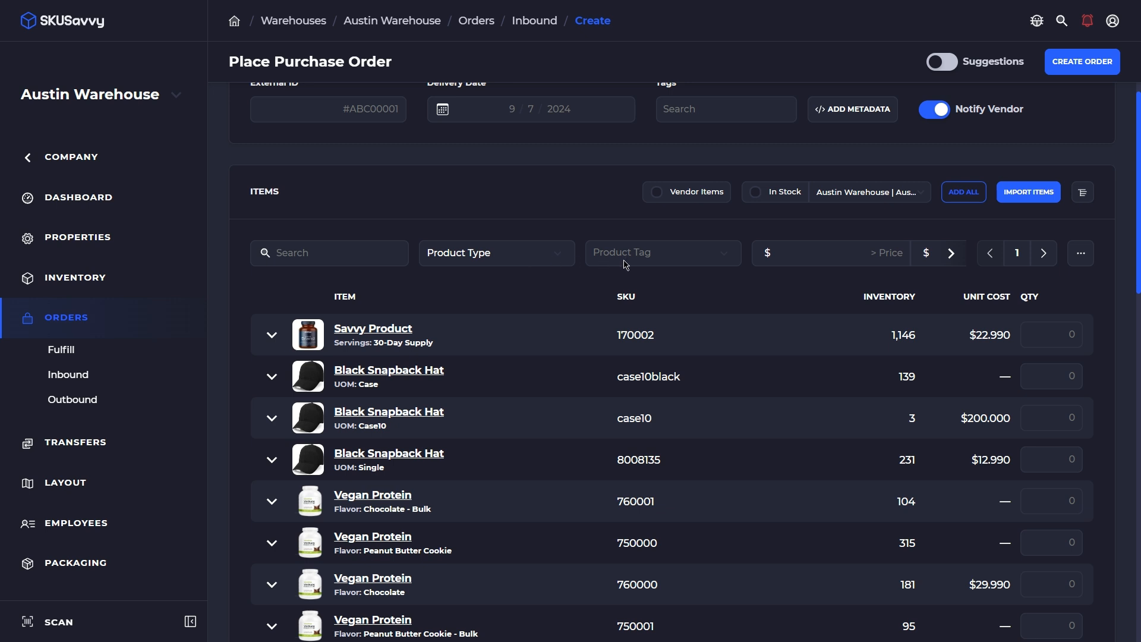
pyautogui.click(1031, 192)
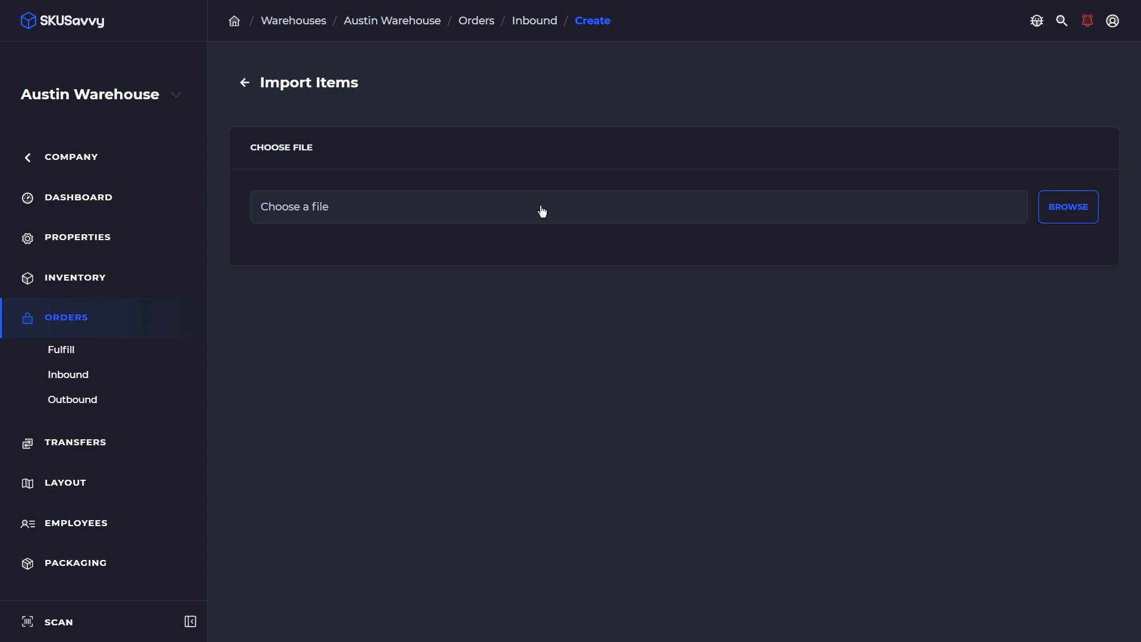
pyautogui.click(245, 83)
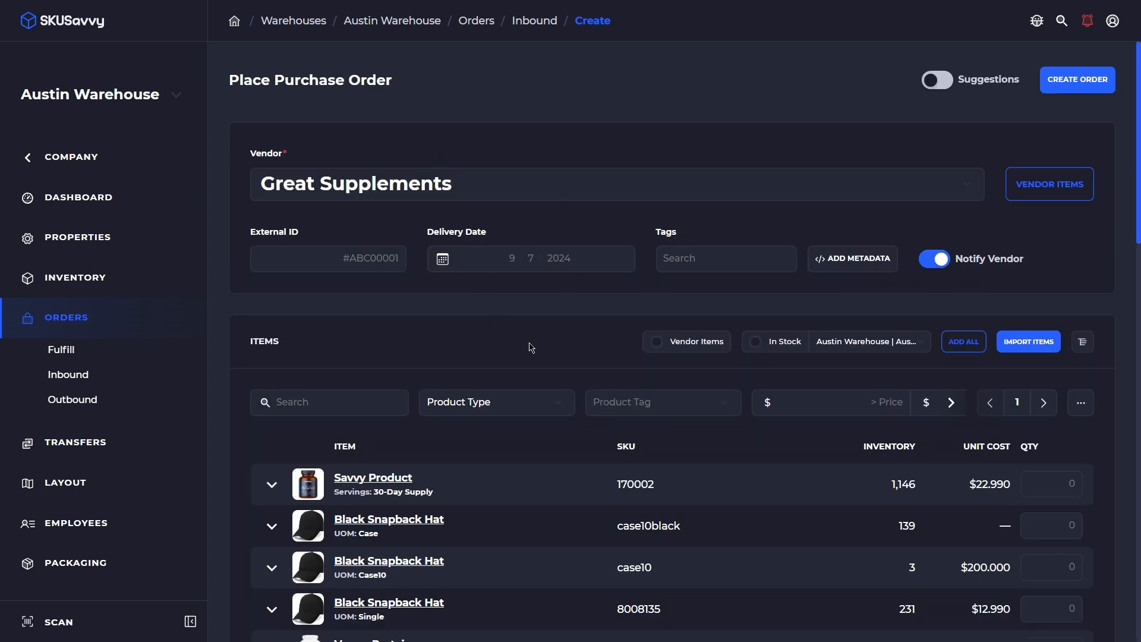
# Step: Set order quantities of 5 for Savvy Product, 4 for the Case10 Black Snapback Hat and 5 for Vegan Protein Peanut Butter Cookie (750000)
pyautogui.scroll(-3, 1094, 429)
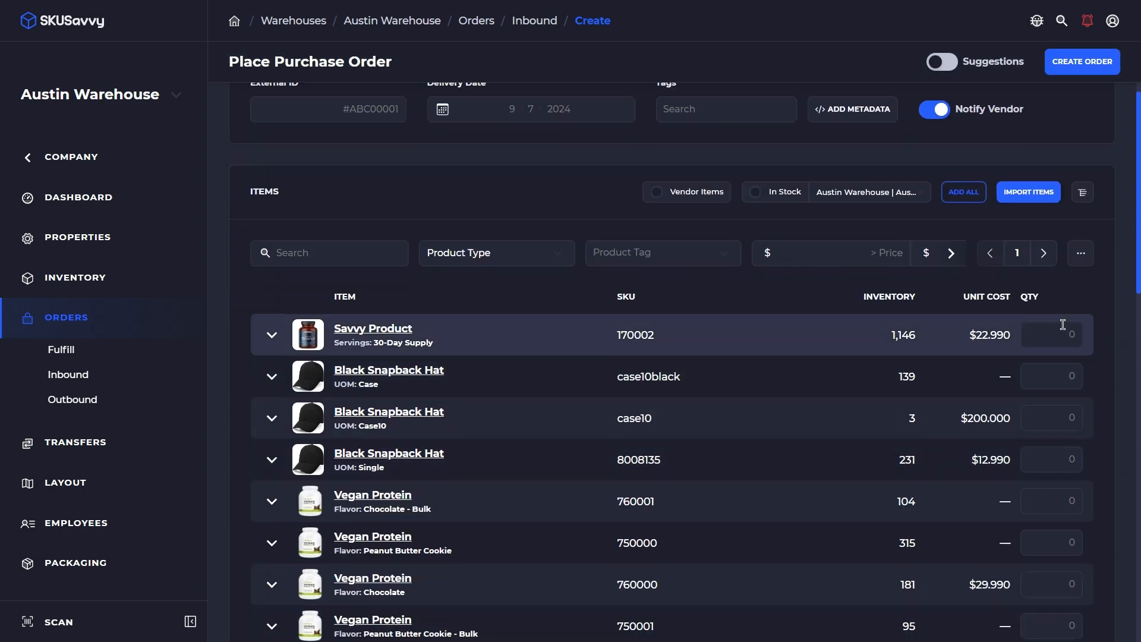
pyautogui.click(1059, 343)
pyautogui.write('5')
pyautogui.click(1065, 421)
pyautogui.write('5')
pyautogui.scroll(-3, 1064, 425)
pyautogui.click(1055, 395)
pyautogui.write('5')
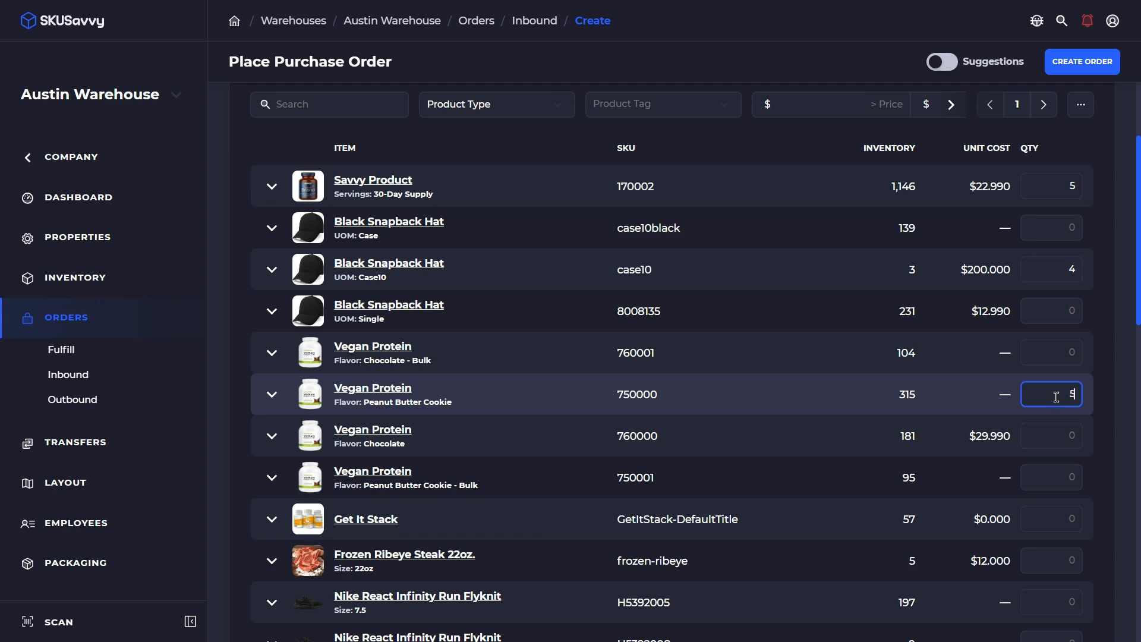
# Step: Set the unit cost of Savvy Product in the order summary to 24.99
pyautogui.scroll(-3, 1068, 416)
pyautogui.scroll(-15, 1067, 416)
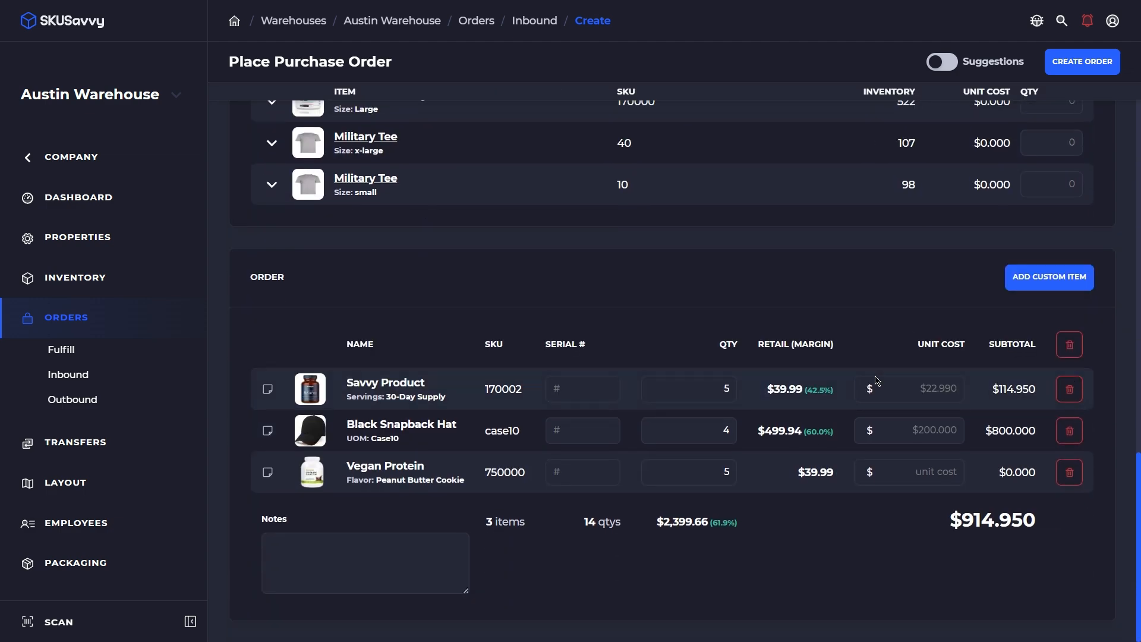
pyautogui.click(931, 387)
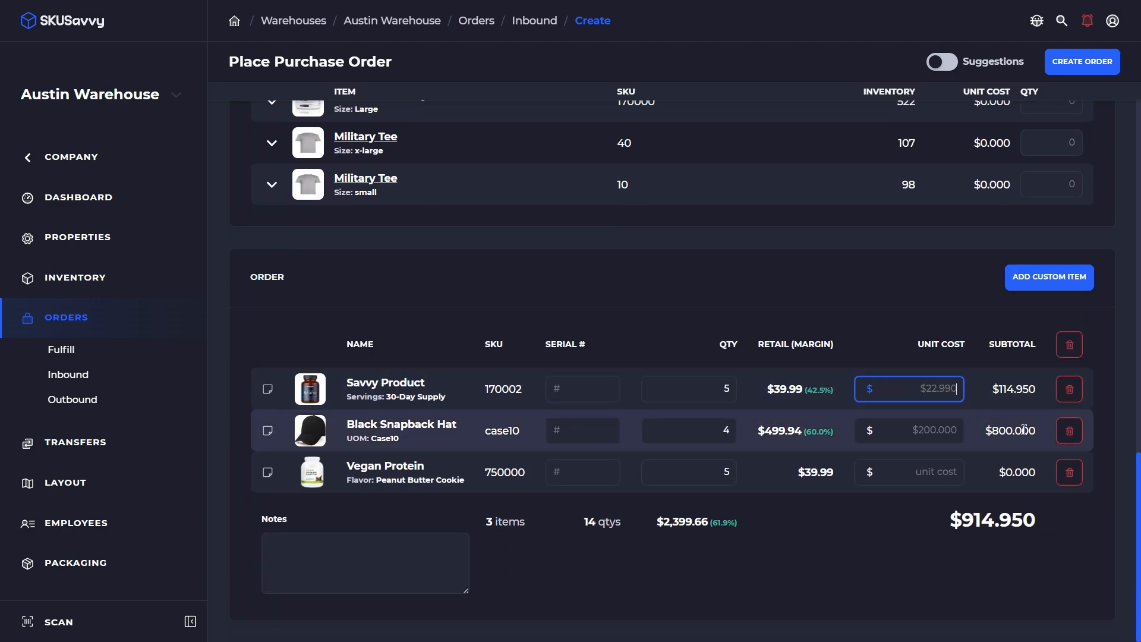
pyautogui.write('24.99')
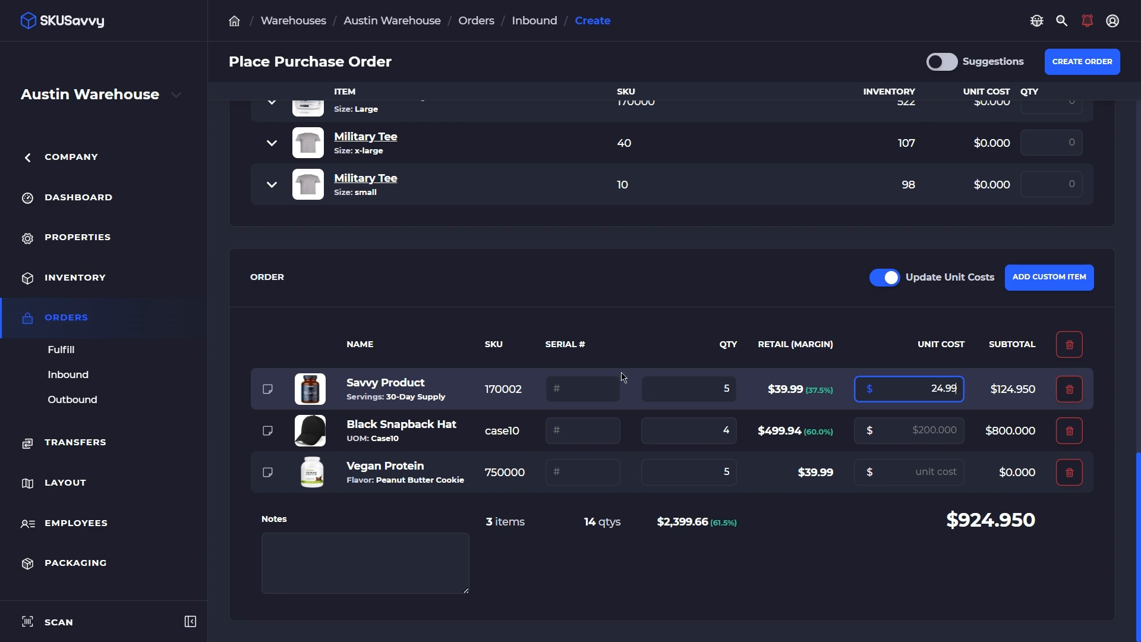
# Step: Leave the purchase order without saving it and reopen the vendor Great Supplements from the company's vendor list
pyautogui.scroll(15, 624, 376)
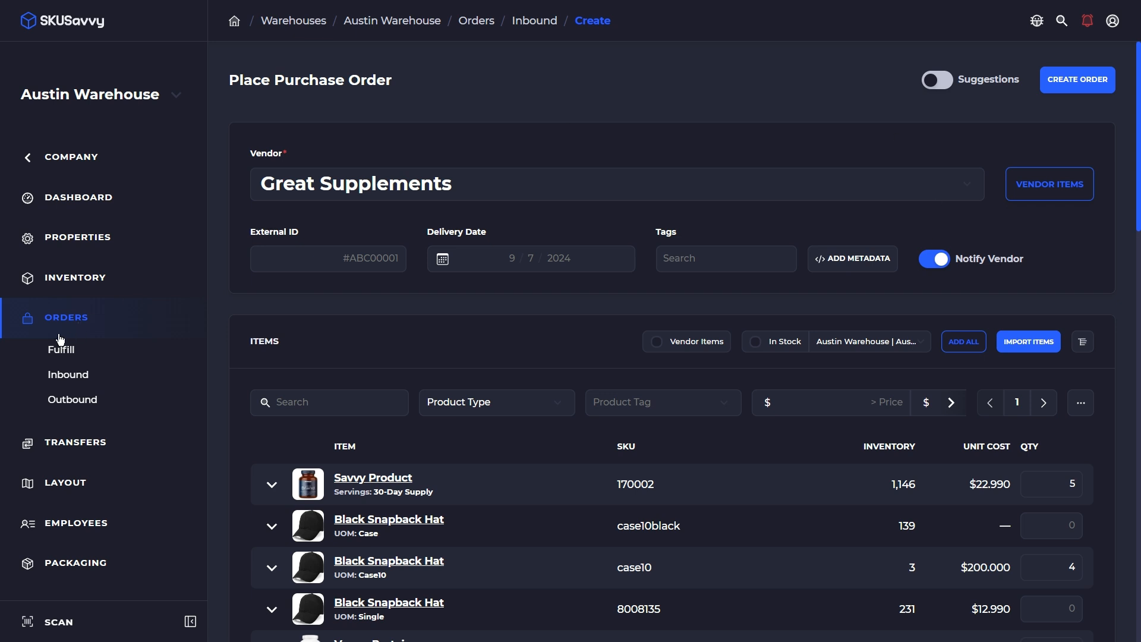
pyautogui.click(67, 156)
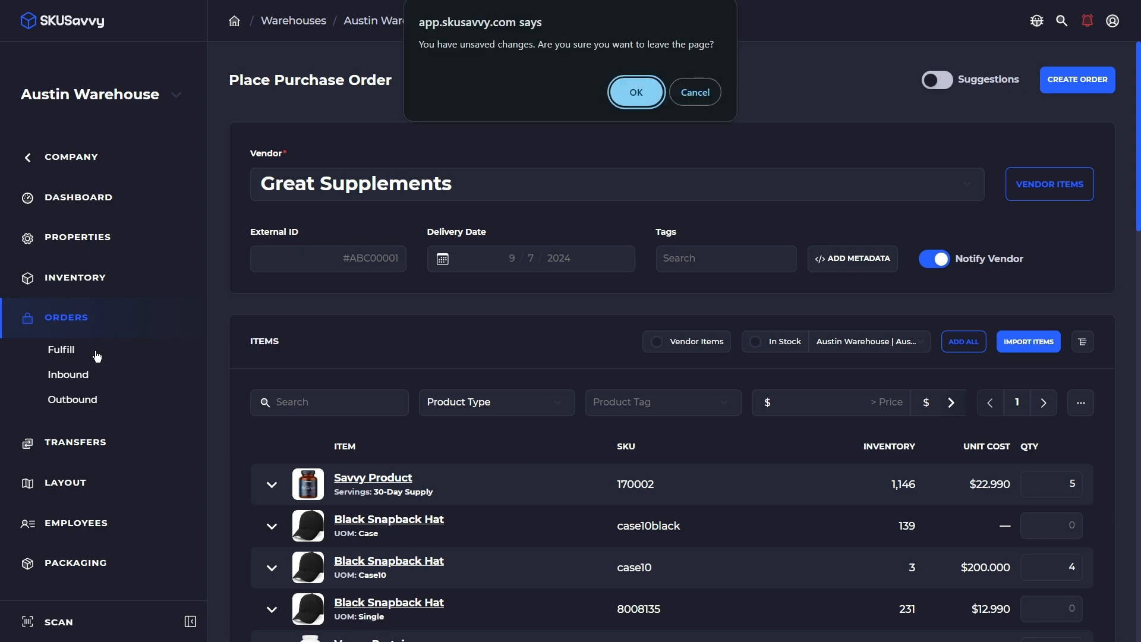
pyautogui.click(623, 87)
pyautogui.click(90, 425)
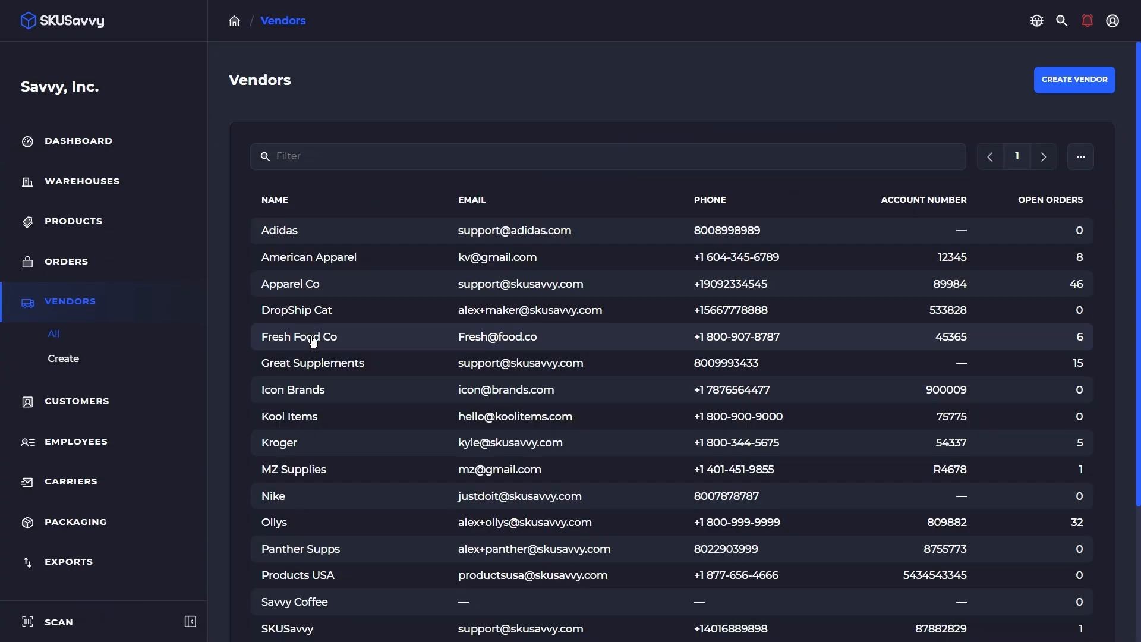
pyautogui.click(329, 364)
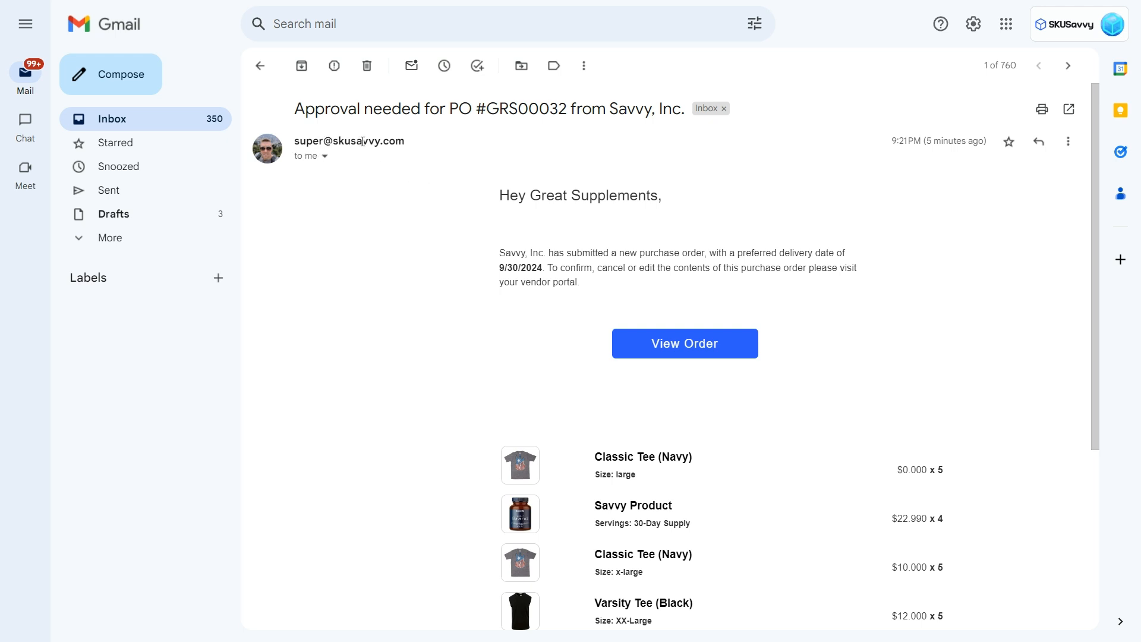
# Step: In Gmail, read the purchase order approval email from Savvy, Inc. and open its order in the vendor portal
pyautogui.scroll(-3, 691, 392)
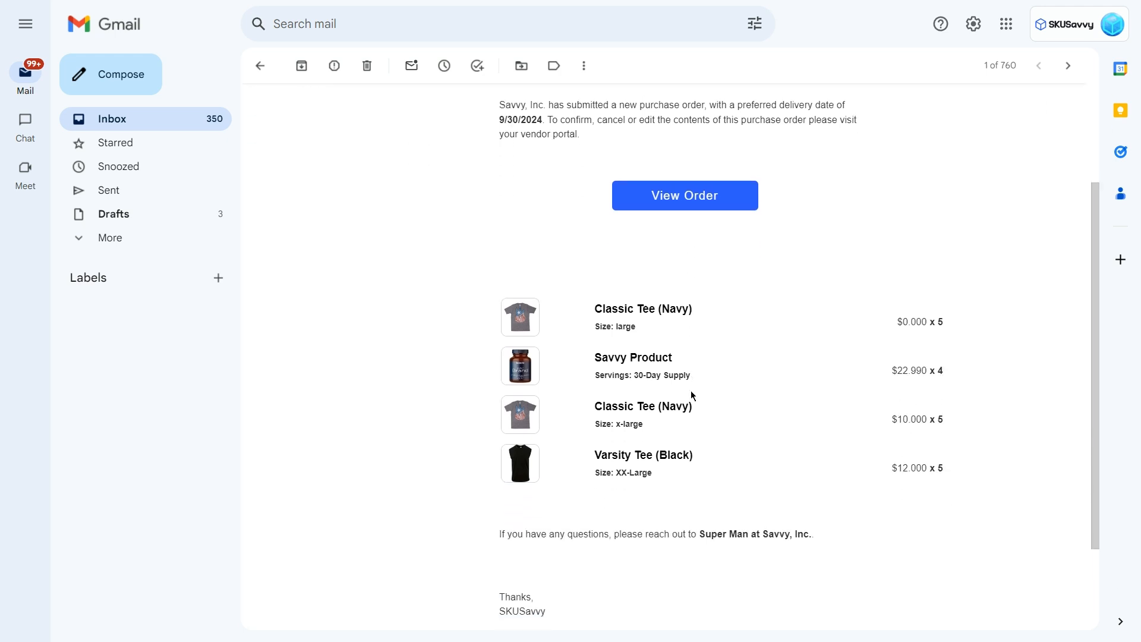
pyautogui.scroll(2, 670, 432)
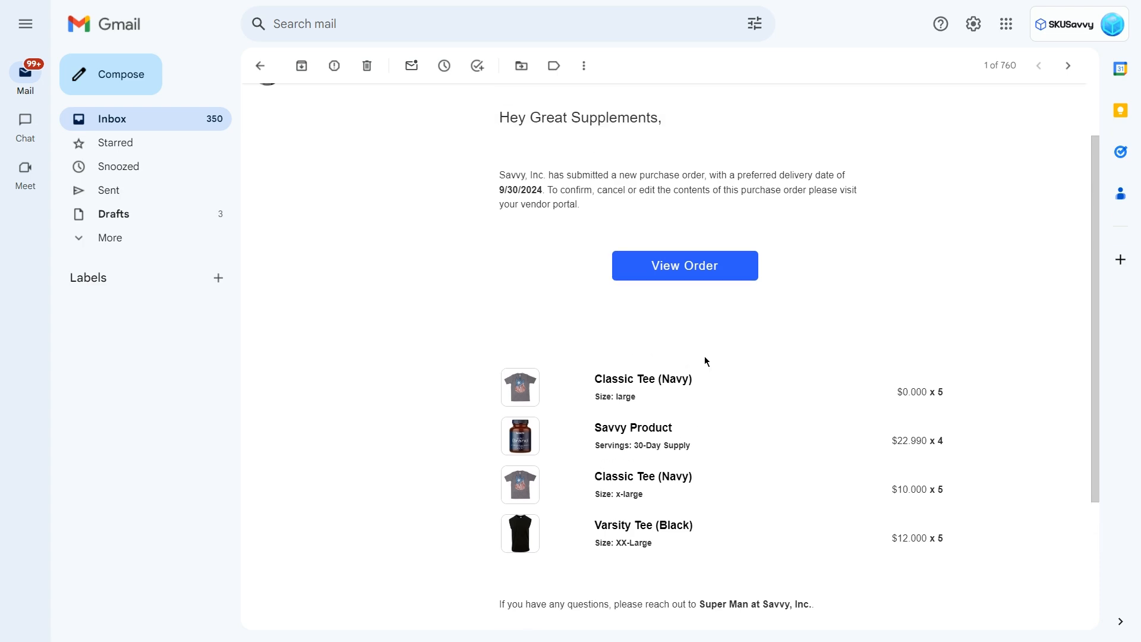
pyautogui.click(686, 270)
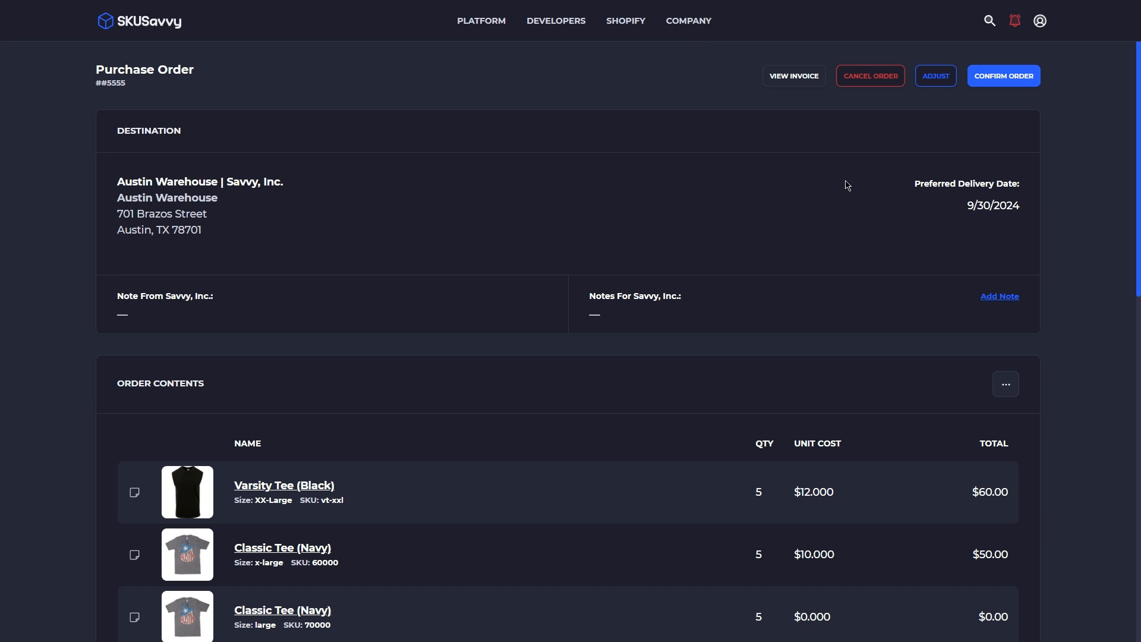
# Step: Review the purchase order's destination and contents in the vendor portal and open its invoice
pyautogui.scroll(-3, 678, 339)
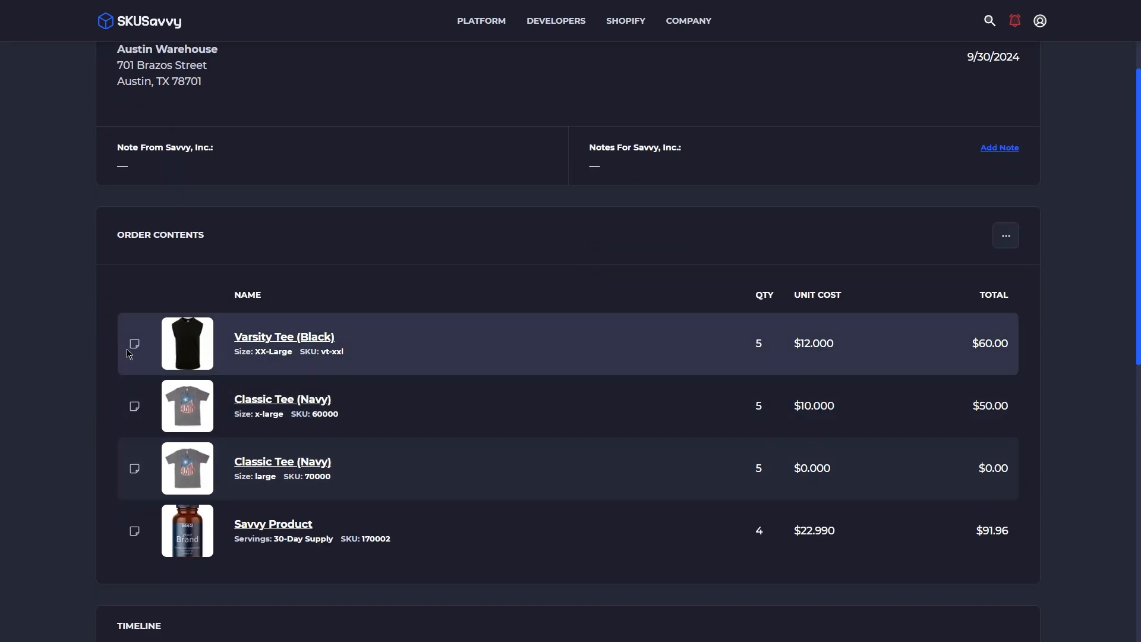
pyautogui.scroll(3, 354, 366)
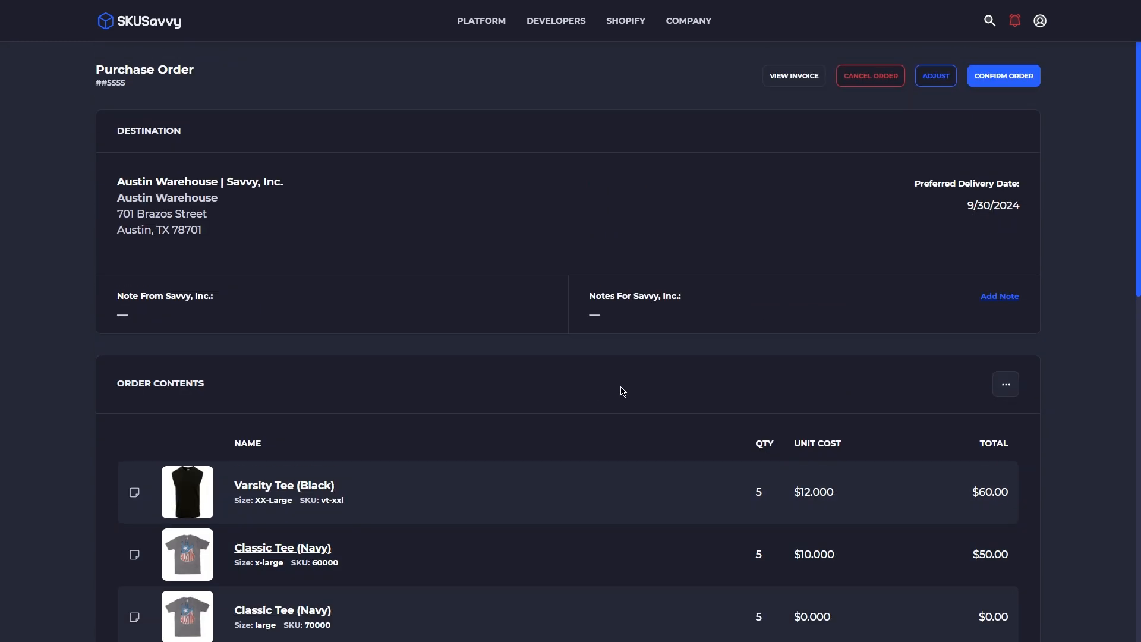
pyautogui.click(785, 76)
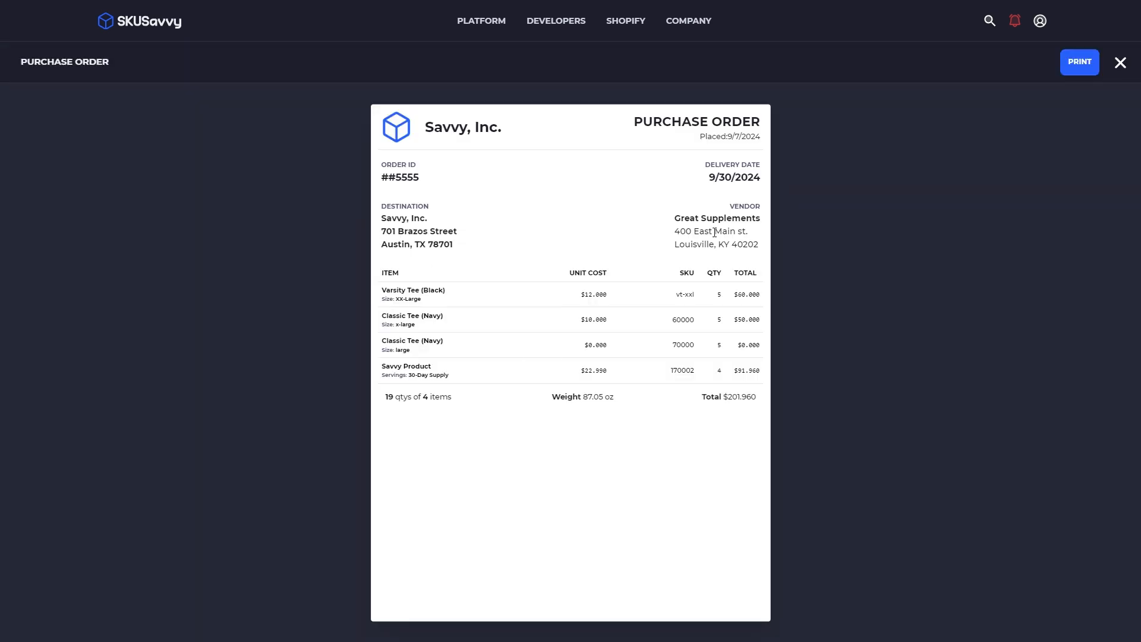
# Step: Leave the invoice and review the order's editable quantities and unit costs in adjustment mode, cancelling the editing without changes
pyautogui.click(1122, 64)
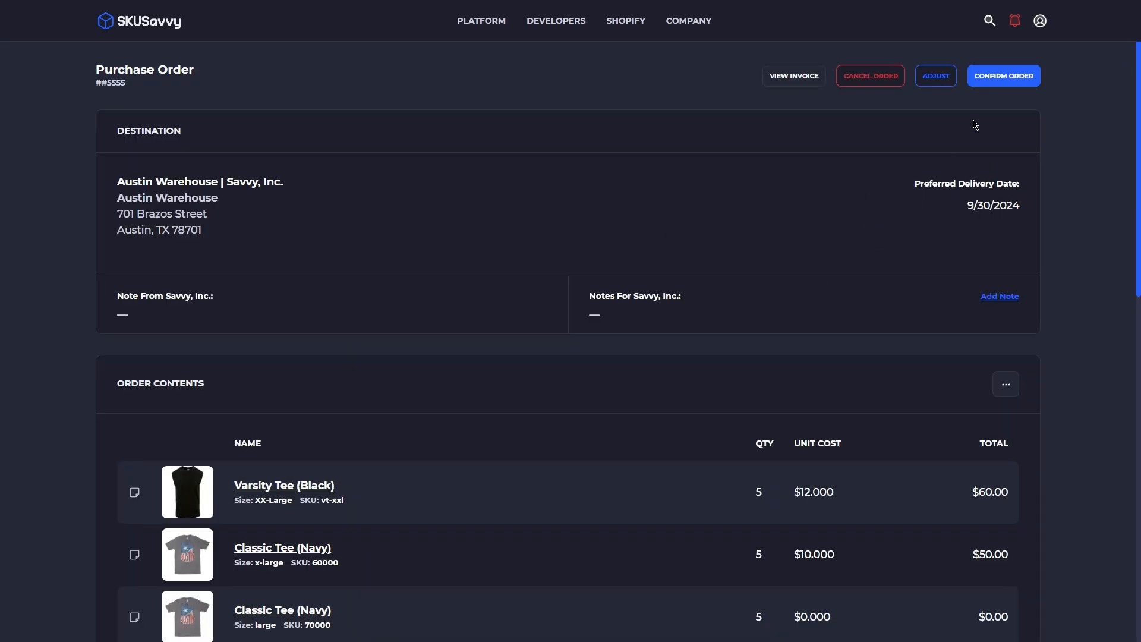
pyautogui.click(936, 75)
pyautogui.scroll(-1, 798, 365)
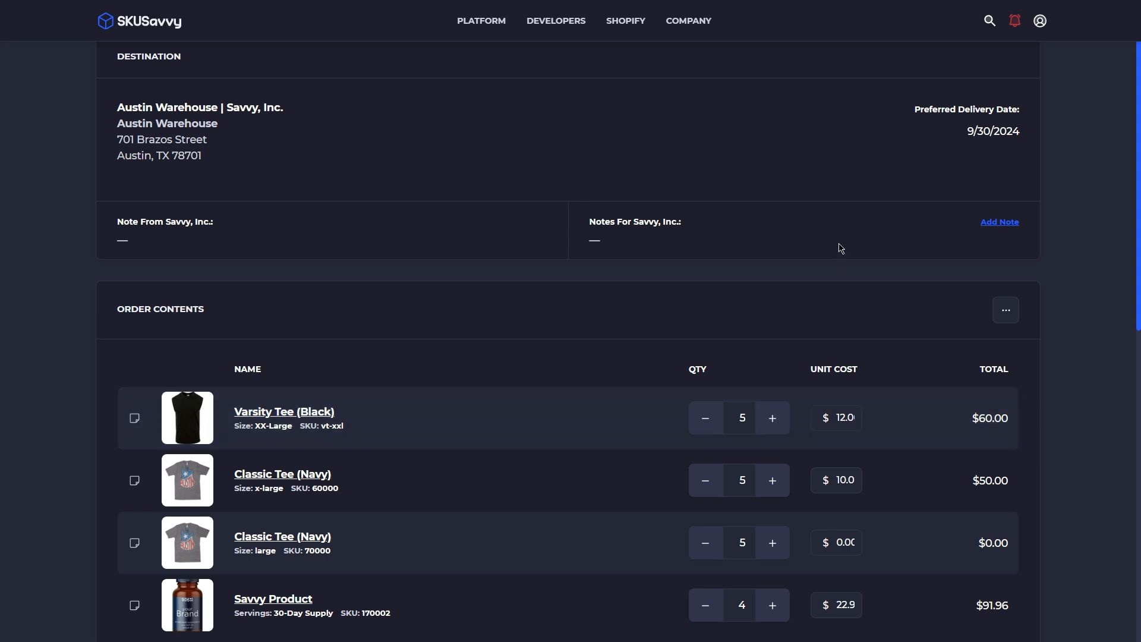
pyautogui.scroll(1, 842, 252)
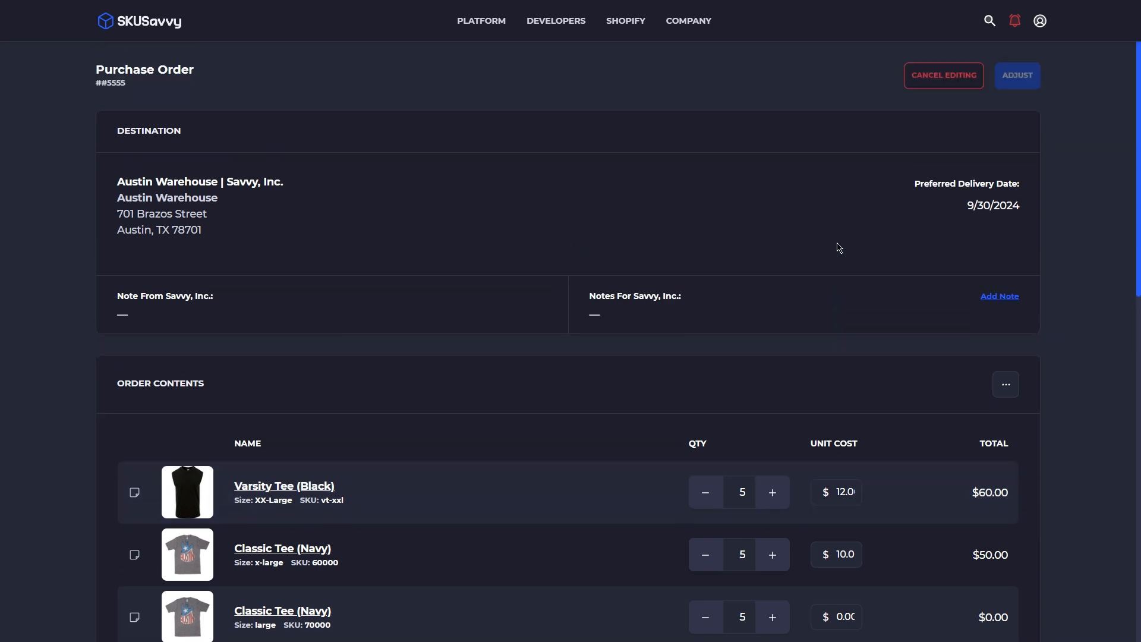
pyautogui.click(931, 85)
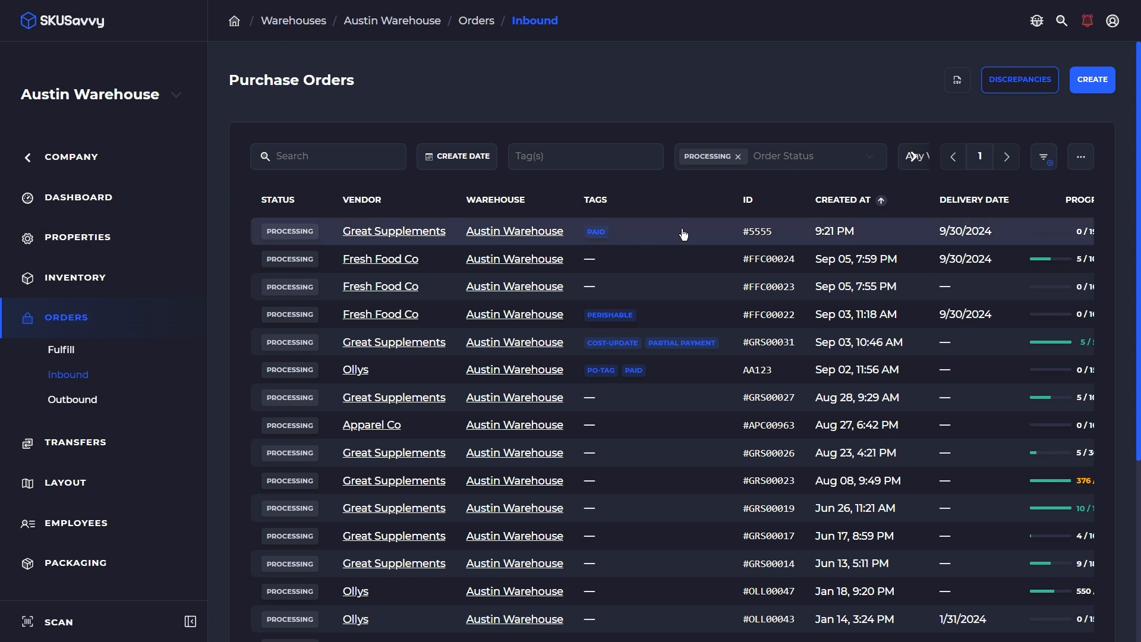
# Step: Open the vendor Great Supplements from the company's vendor list and review the prices, unit costs and margins of its items
pyautogui.click(81, 157)
pyautogui.click(87, 435)
pyautogui.click(384, 364)
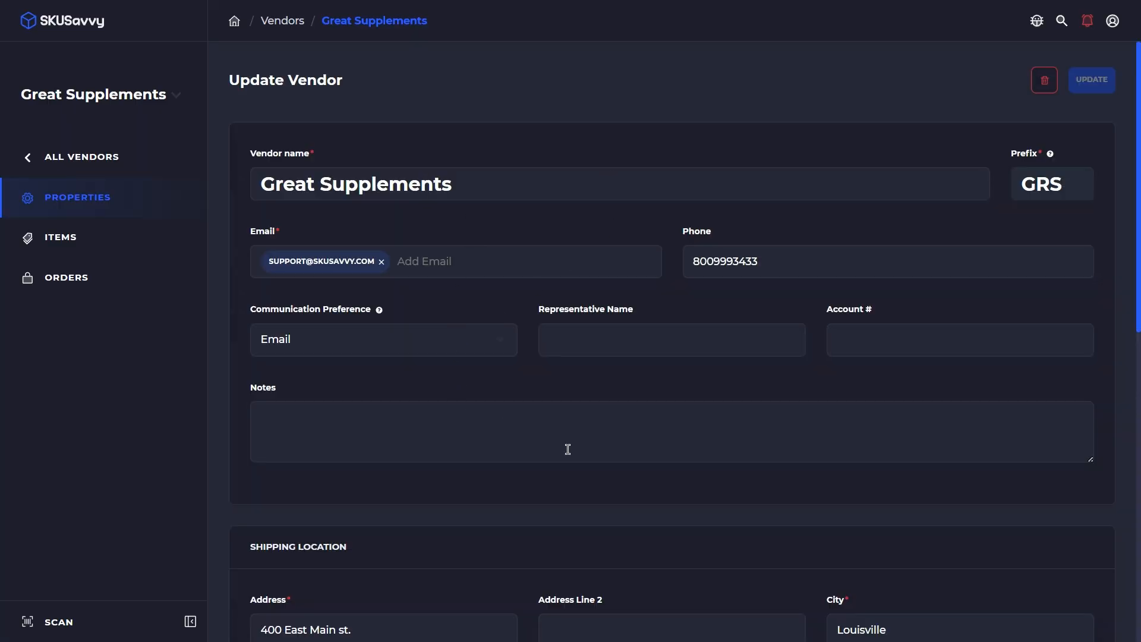
pyautogui.click(99, 245)
pyautogui.scroll(-4, 532, 375)
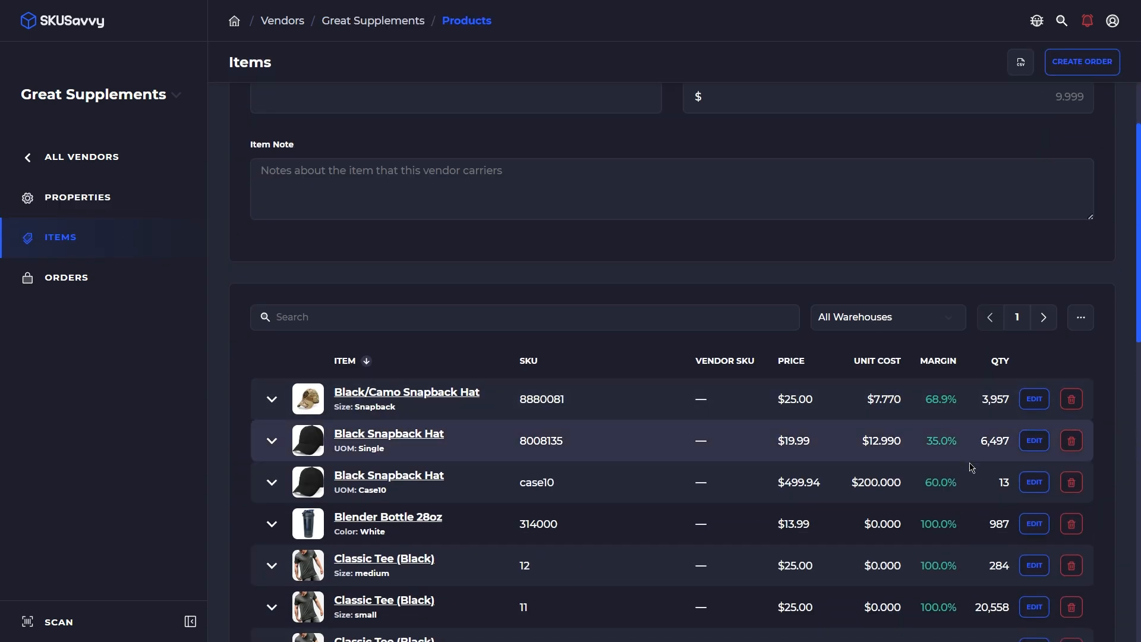
pyautogui.scroll(4, 938, 424)
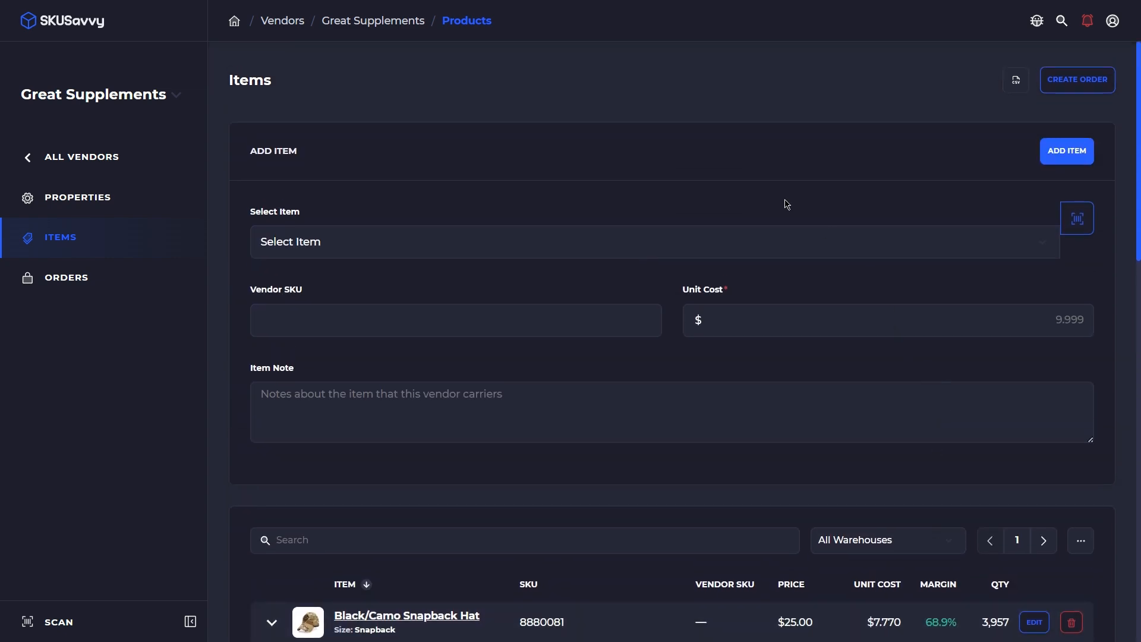
pyautogui.scroll(-4, 632, 549)
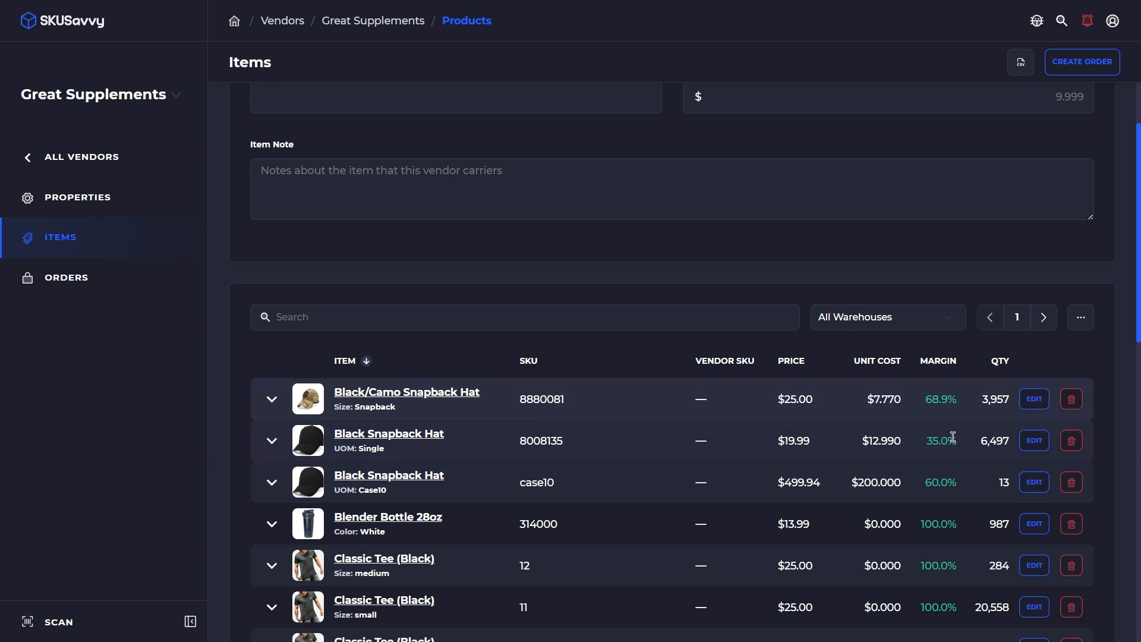
pyautogui.scroll(4, 963, 416)
# Step: Review the filters and fields available for exporting the unit costs of Great Supplements' items
pyautogui.click(1016, 81)
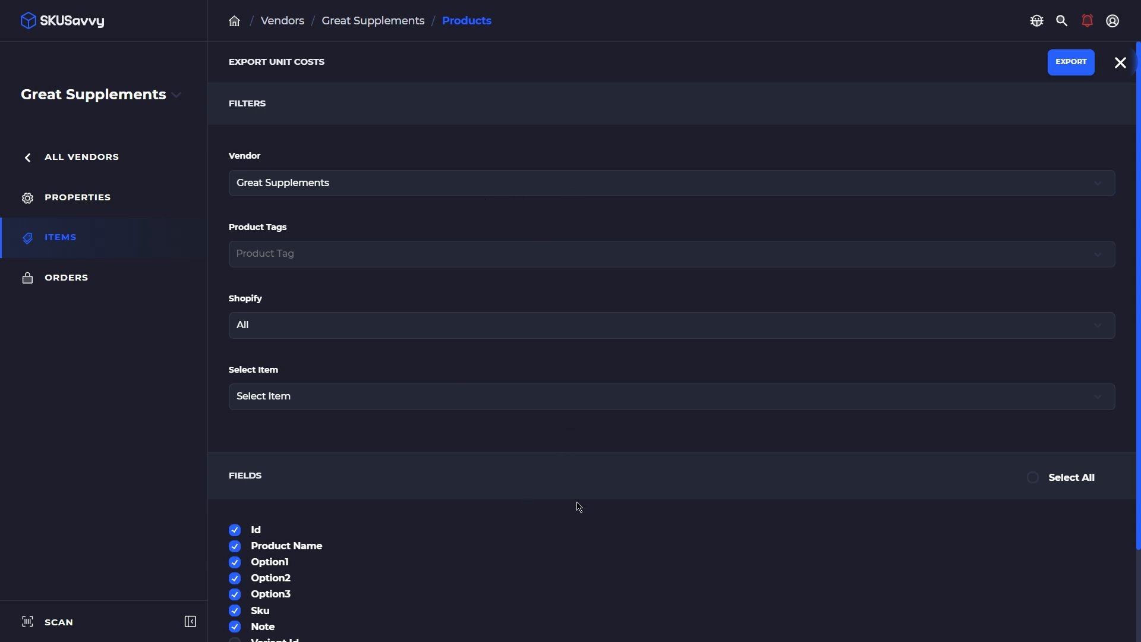
pyautogui.scroll(-2, 511, 413)
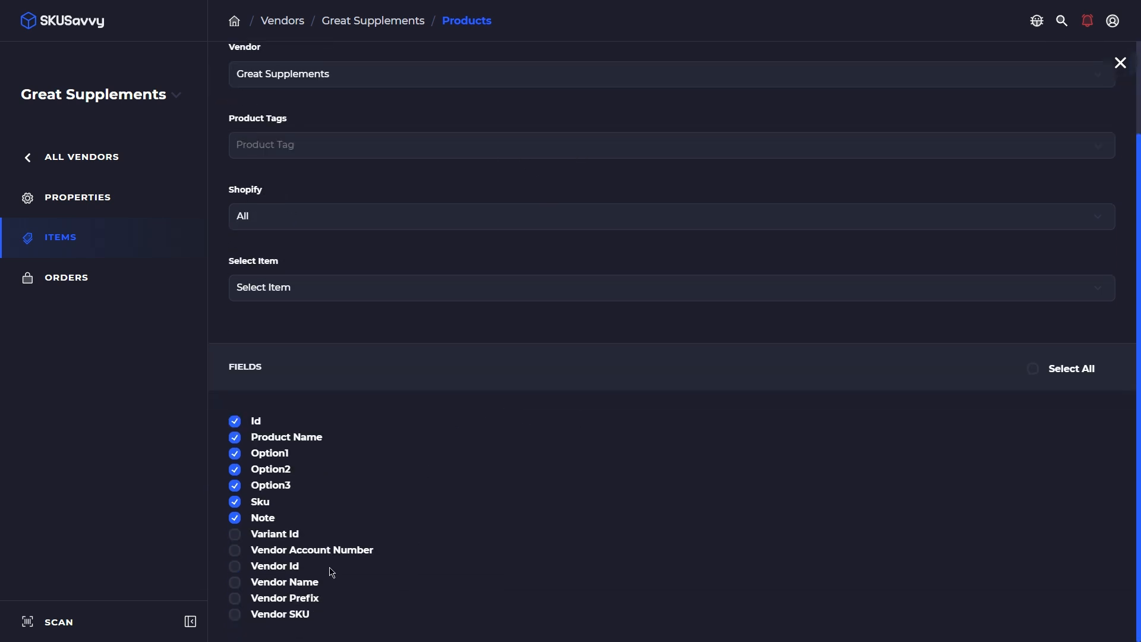
pyautogui.scroll(2, 571, 471)
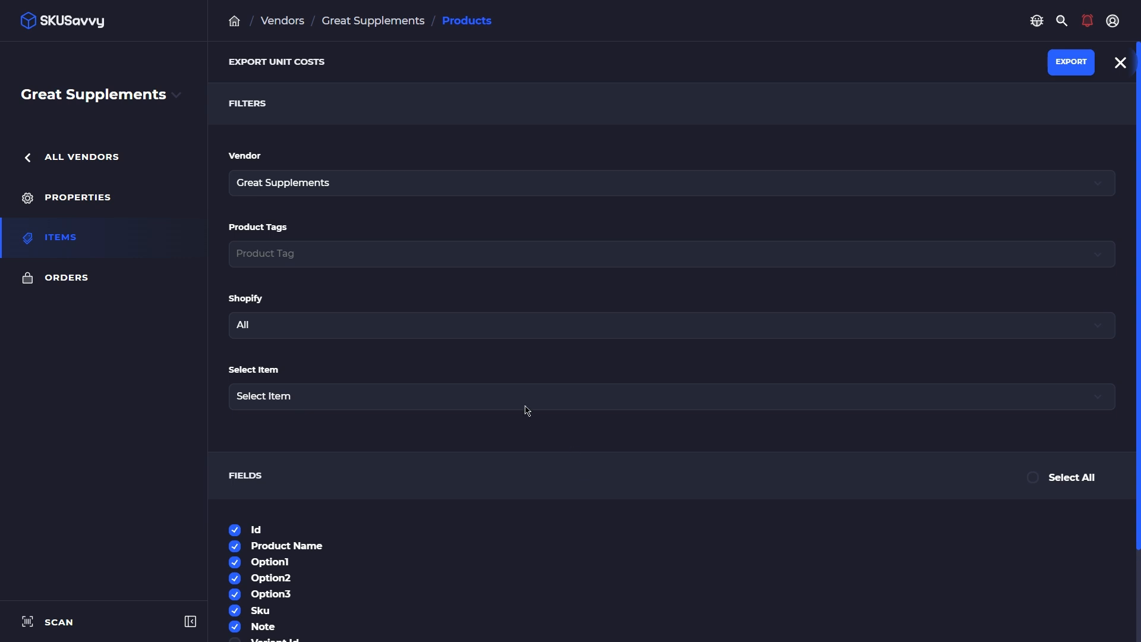
# Step: Review the order history chart and purchase order list of Great Supplements
pyautogui.click(77, 283)
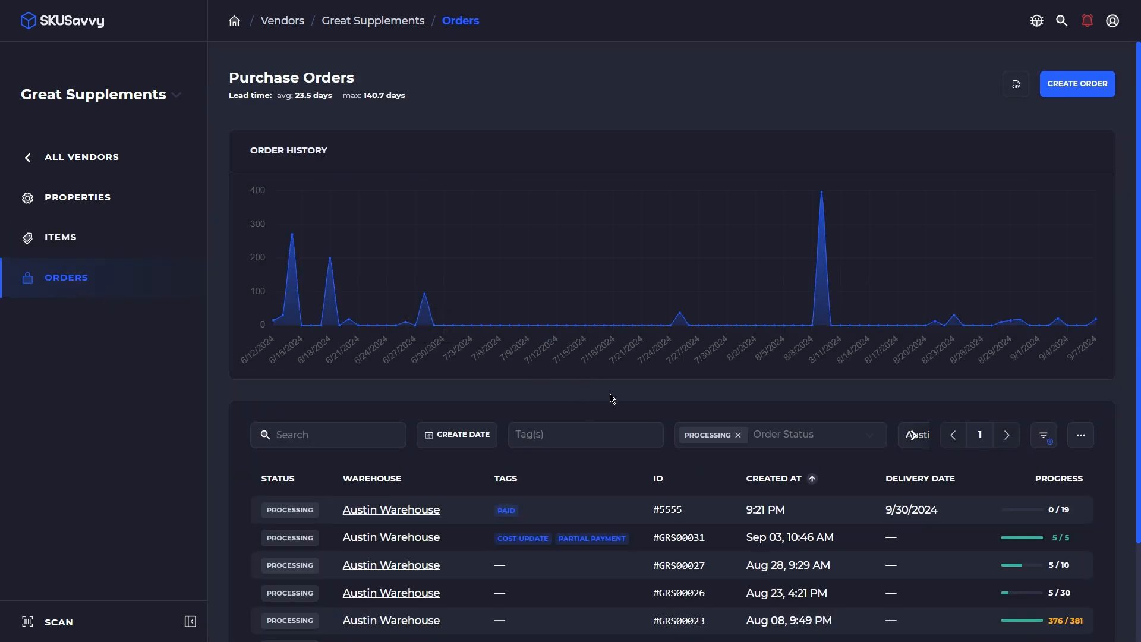
pyautogui.scroll(-2, 615, 396)
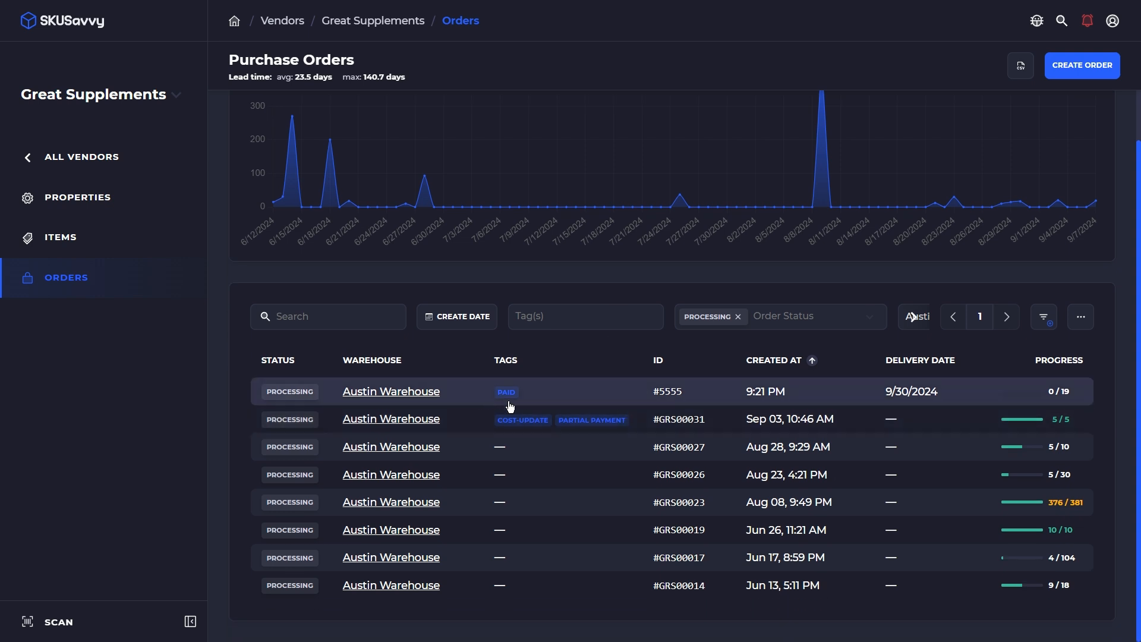
pyautogui.scroll(2, 805, 416)
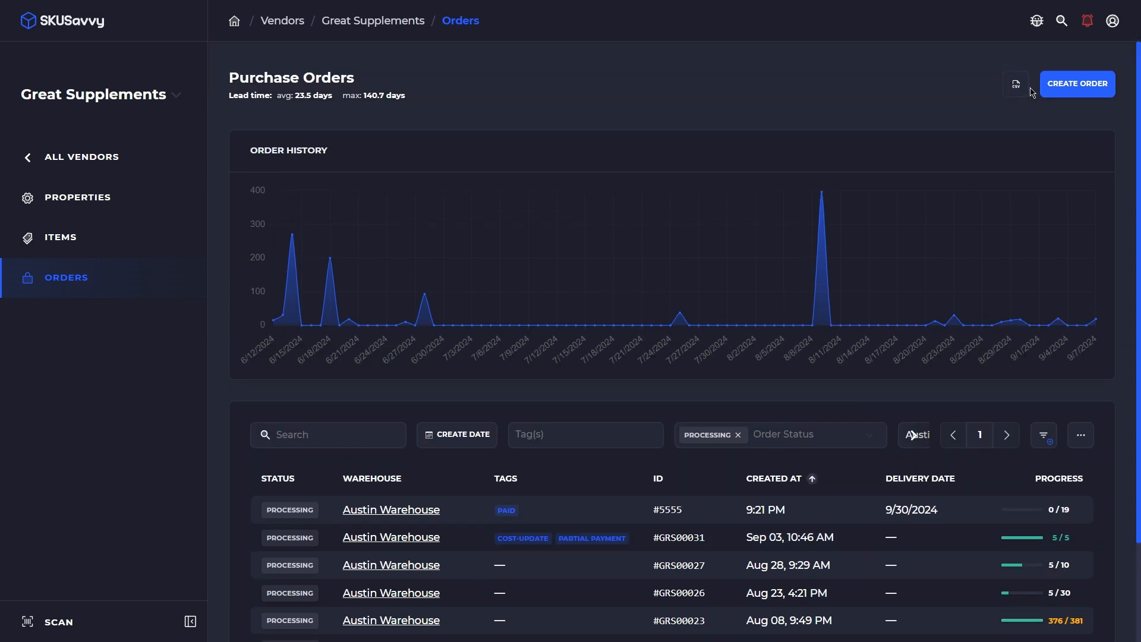
# Step: Examine the filters, order fields and item fields of the vendor's orders export and close it without exporting
pyautogui.click(1018, 85)
pyautogui.scroll(-4, 397, 351)
pyautogui.scroll(-6, 410, 333)
pyautogui.scroll(-3, 392, 232)
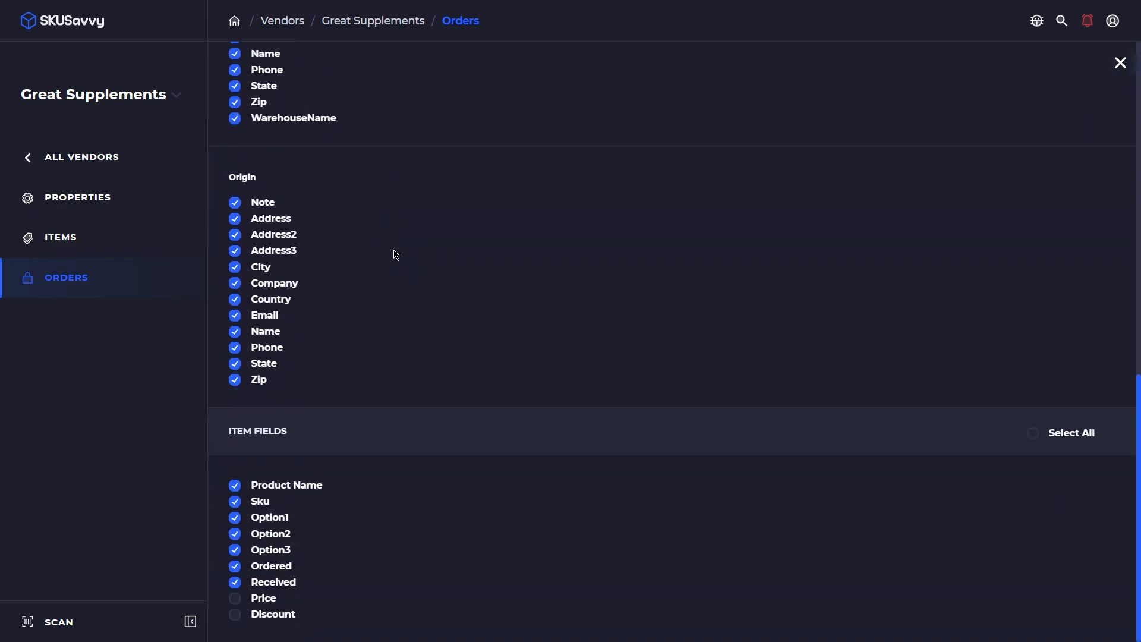
pyautogui.scroll(10, 410, 501)
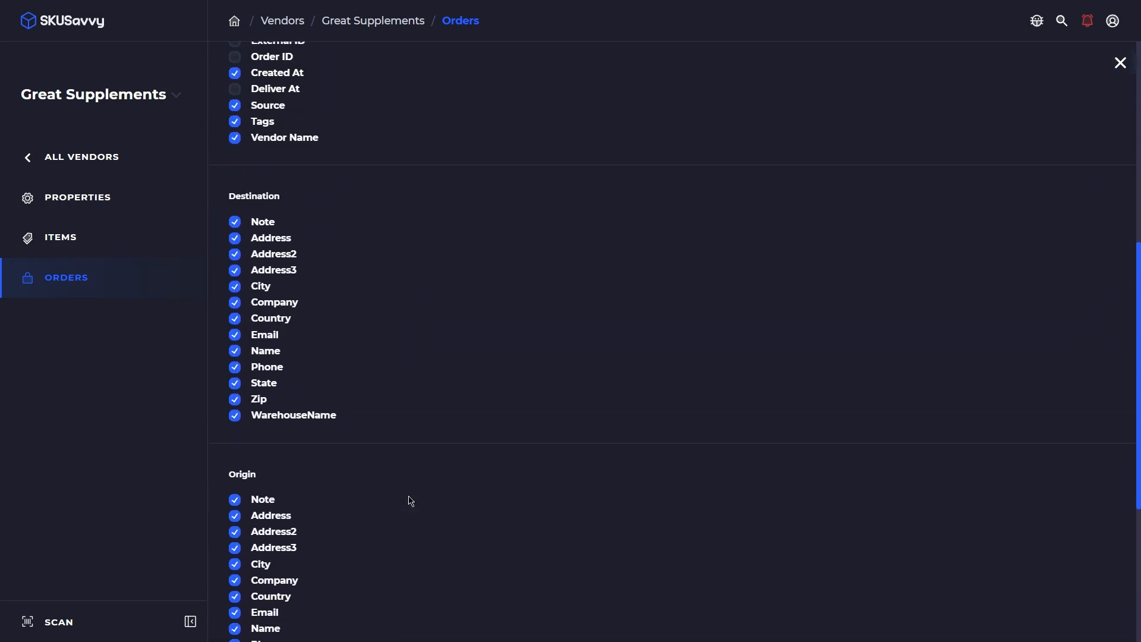
pyautogui.scroll(2, 410, 501)
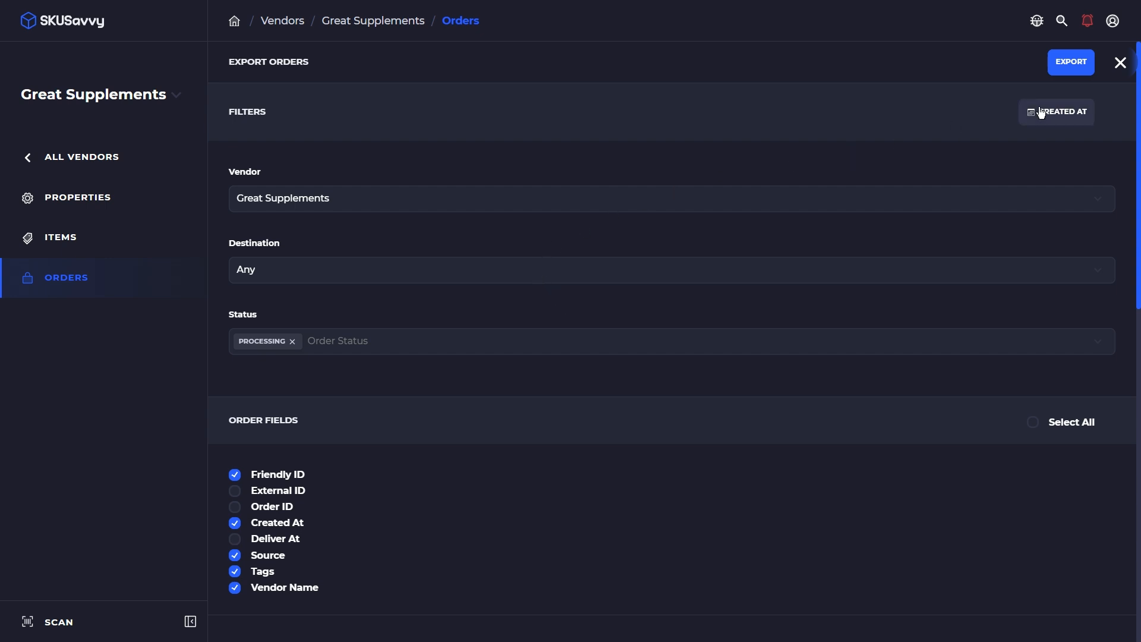
pyautogui.click(1119, 66)
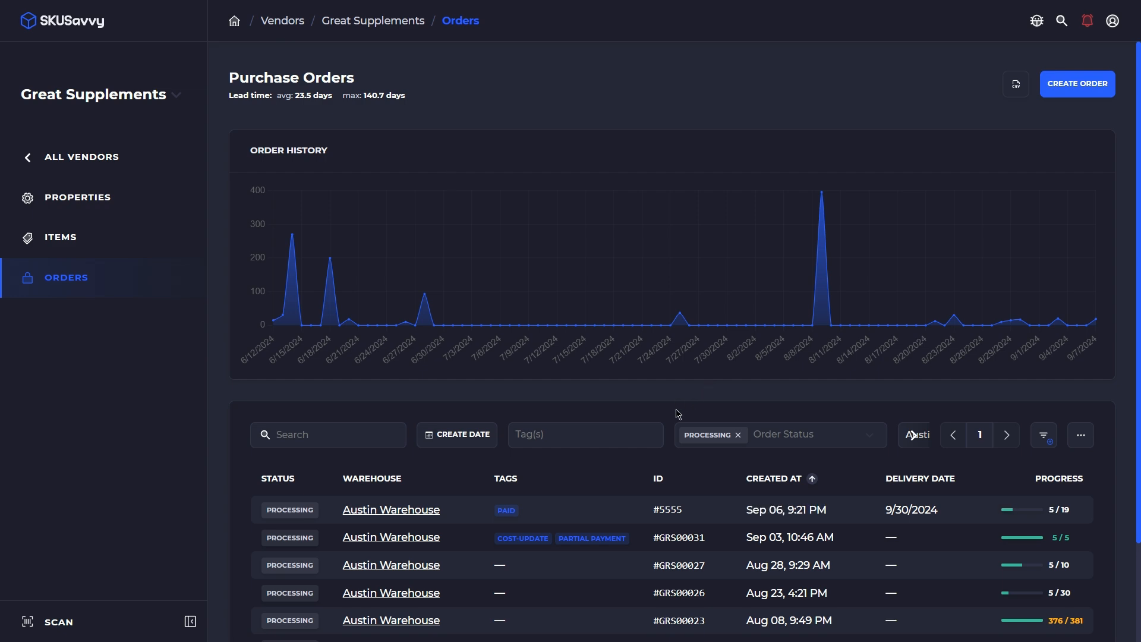
# Step: Open the Black/Camo Snapback Hat variant from the company's products and compare the unit costs and margins of its vendors
pyautogui.click(93, 170)
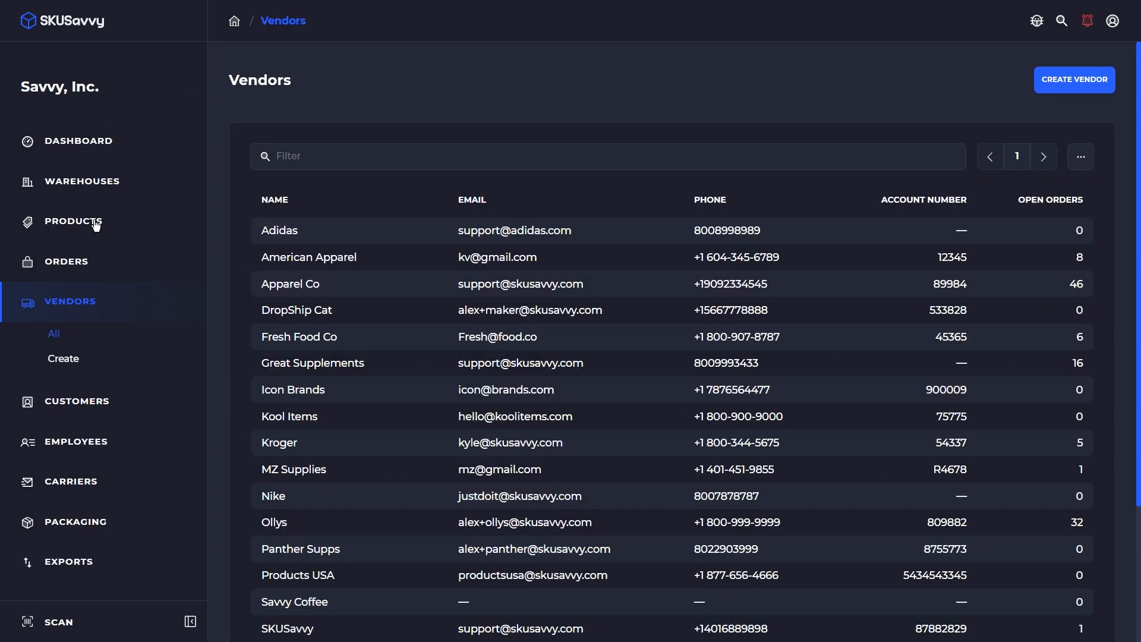
pyautogui.click(96, 224)
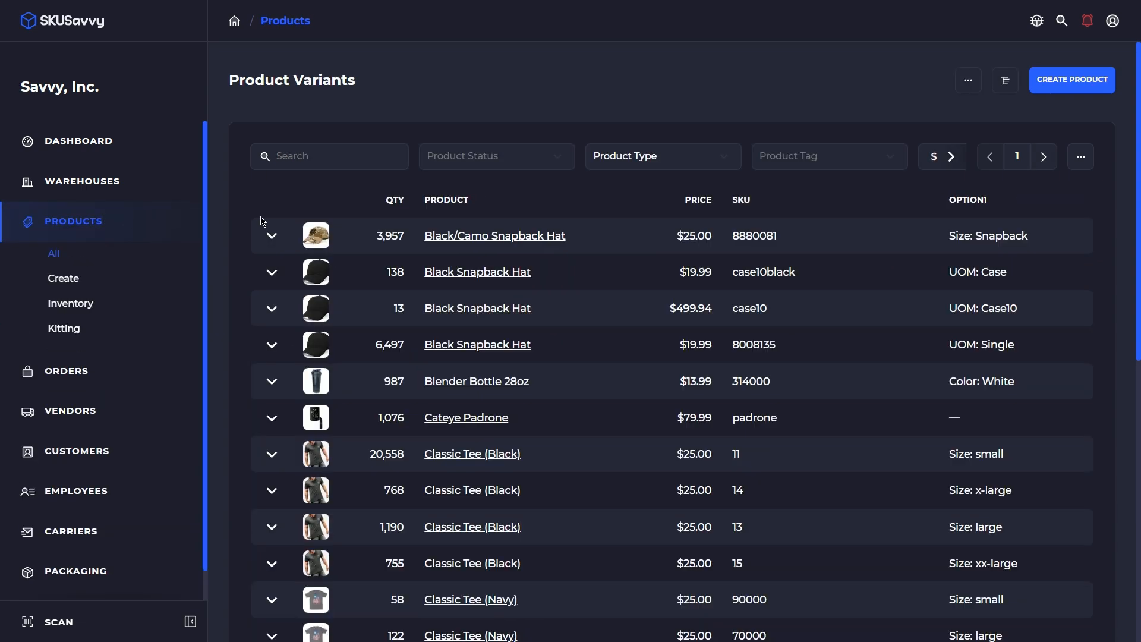
pyautogui.click(598, 236)
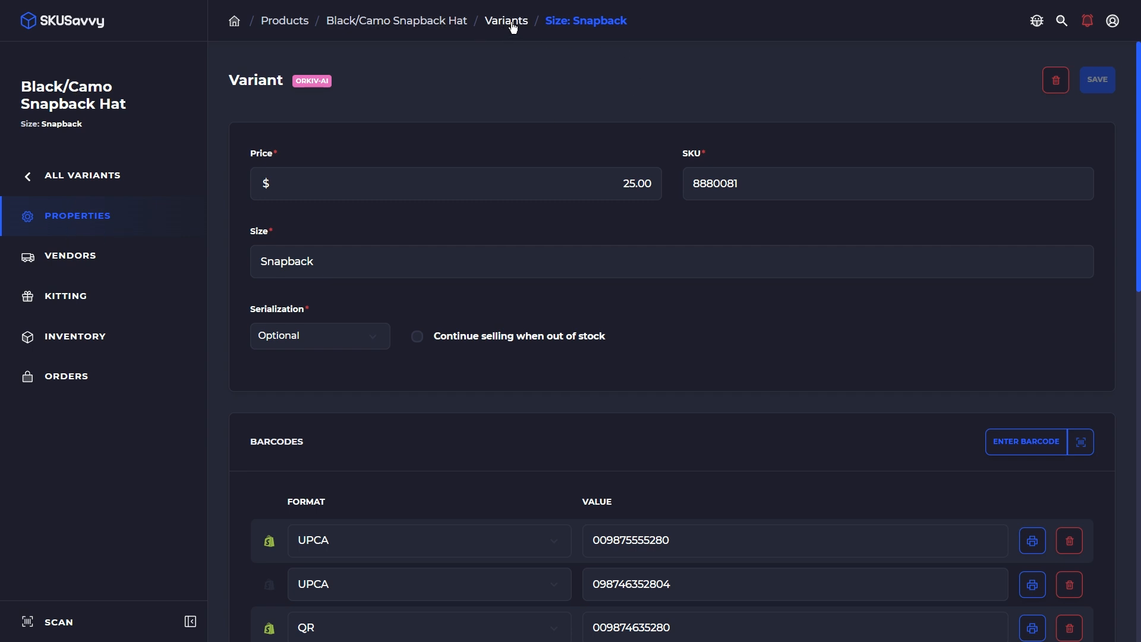
pyautogui.click(122, 256)
pyautogui.scroll(-3, 461, 300)
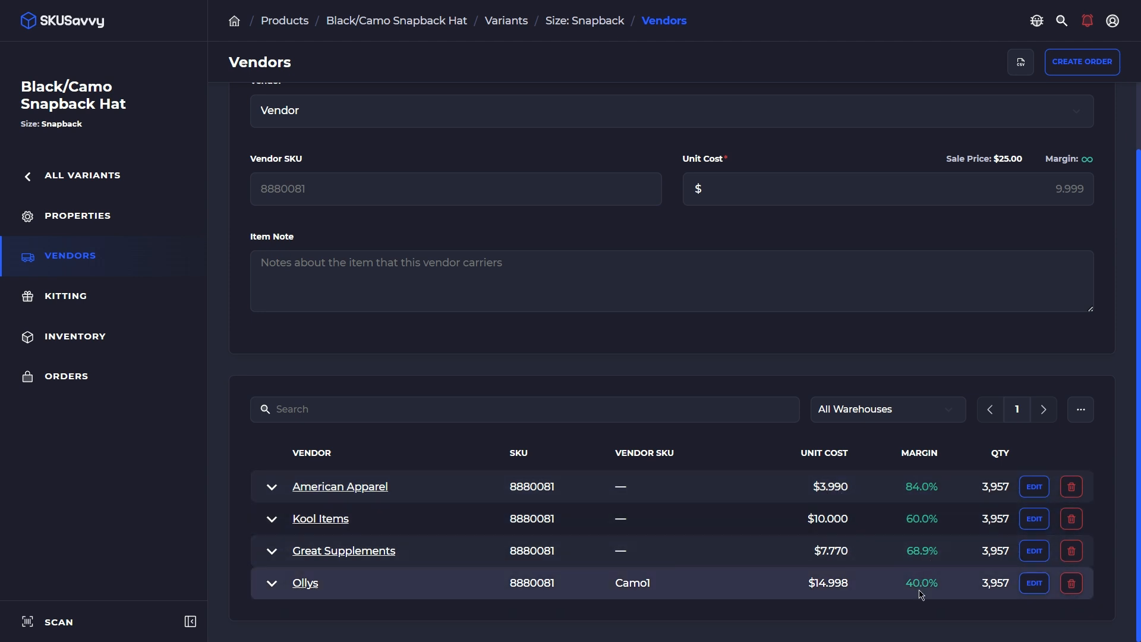
# Step: Expand the American Apparel entry to check the hat's stock and sales figures, and view its list of expected orders
pyautogui.click(268, 487)
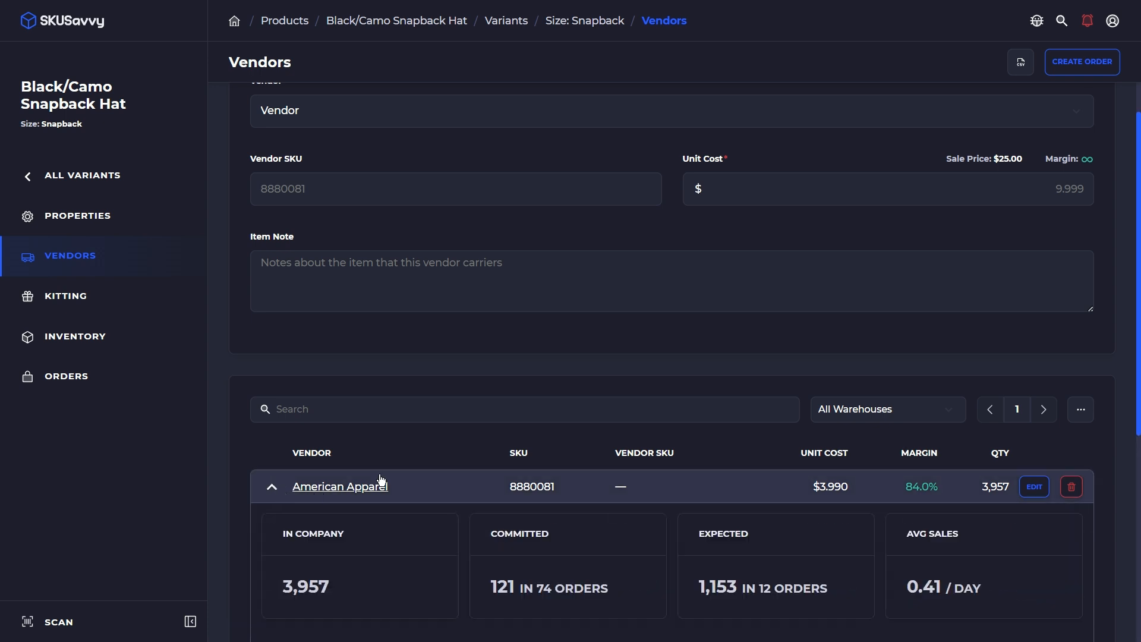
pyautogui.scroll(-1, 416, 470)
pyautogui.scroll(-4, 448, 460)
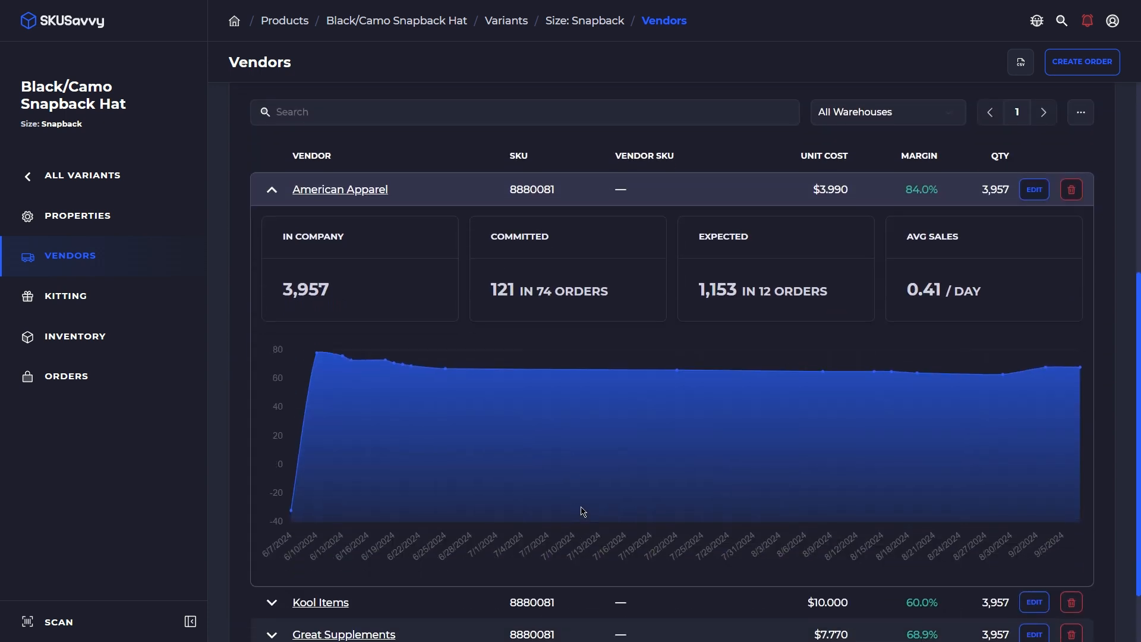
pyautogui.click(768, 298)
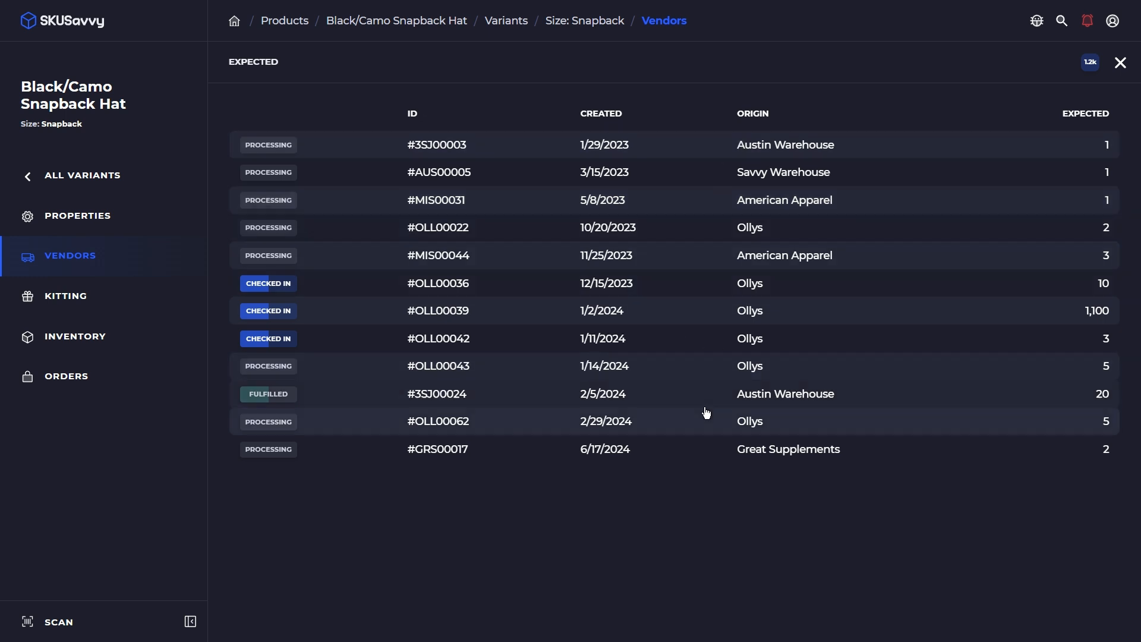
pyautogui.click(1121, 62)
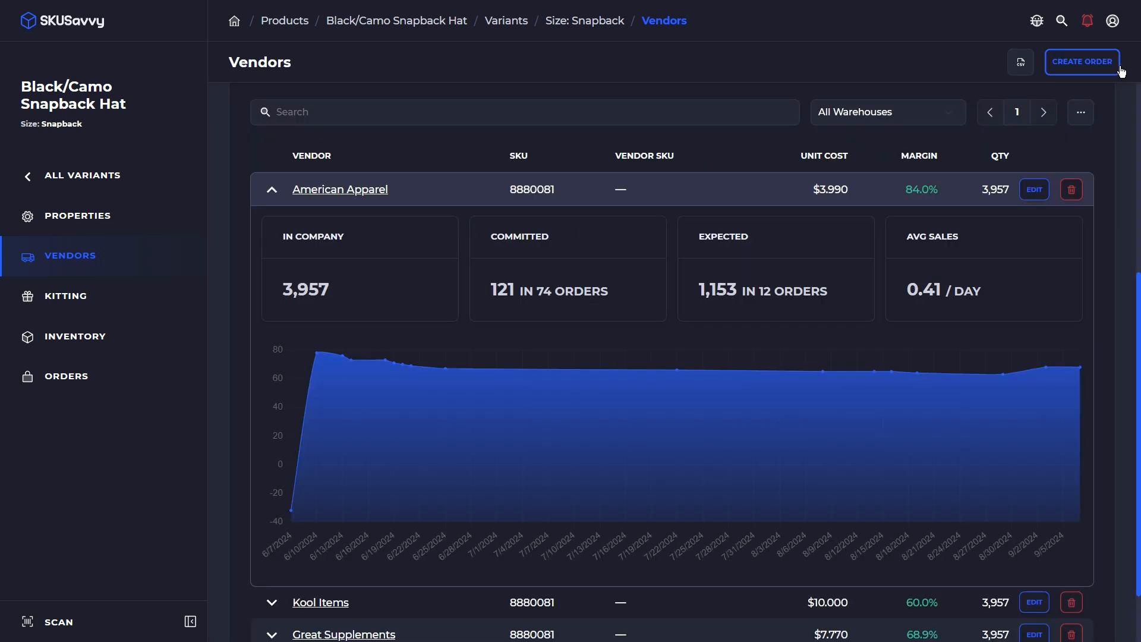
pyautogui.click(742, 301)
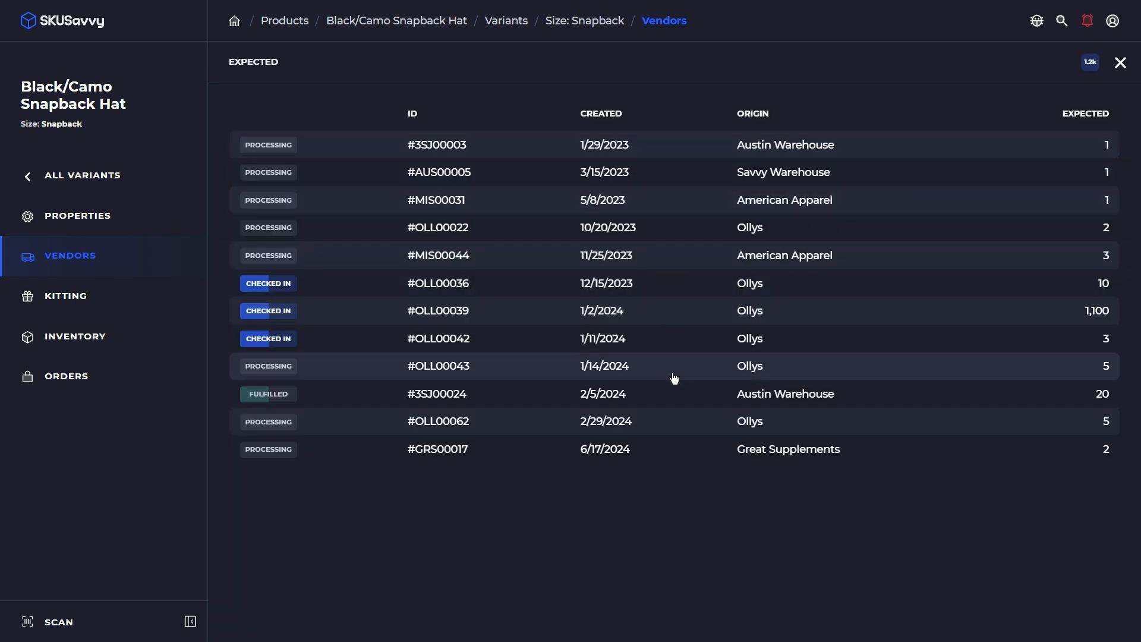
pyautogui.click(1121, 63)
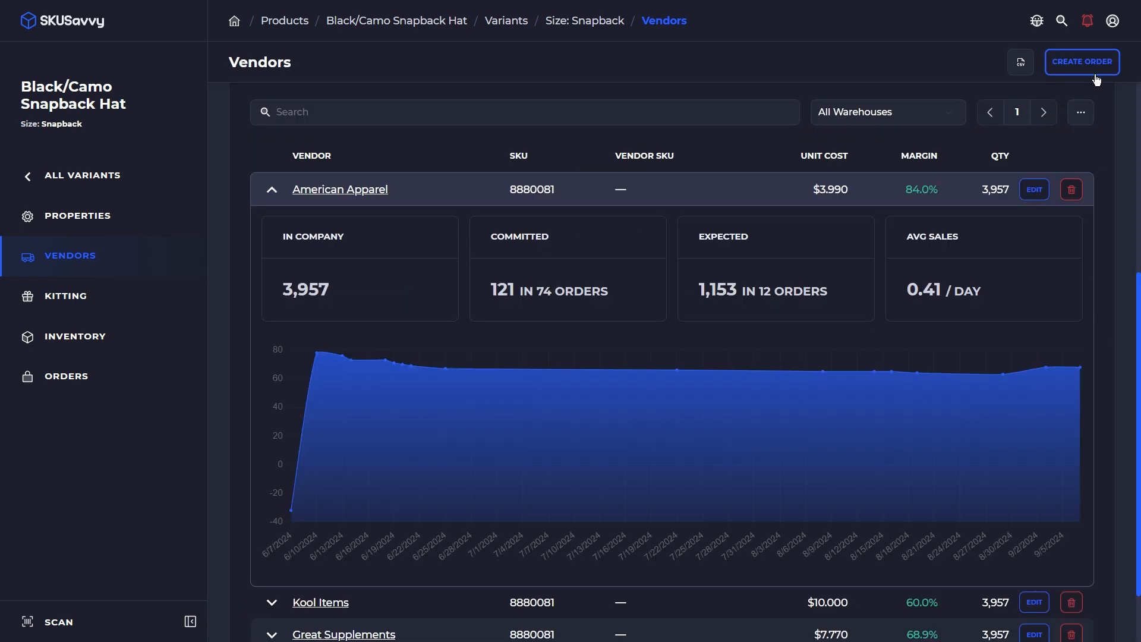
# Step: Open the hat variant's outbound orders, switch to its inbound orders and review the purchase orders from its vendors
pyautogui.scroll(3, 659, 269)
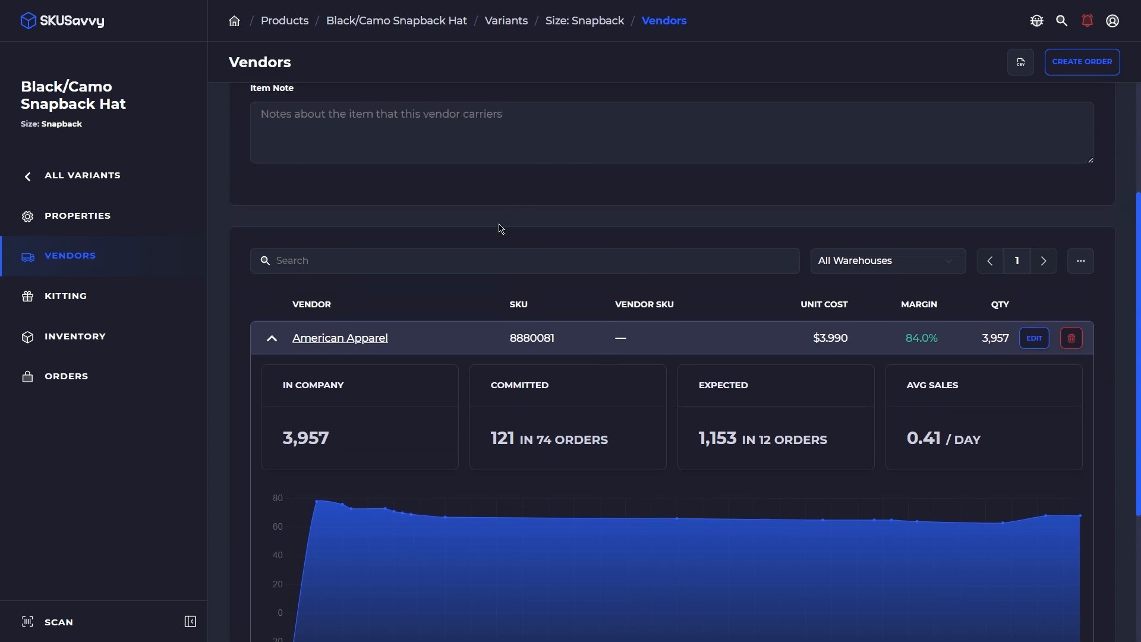
pyautogui.scroll(4, 507, 223)
pyautogui.click(80, 381)
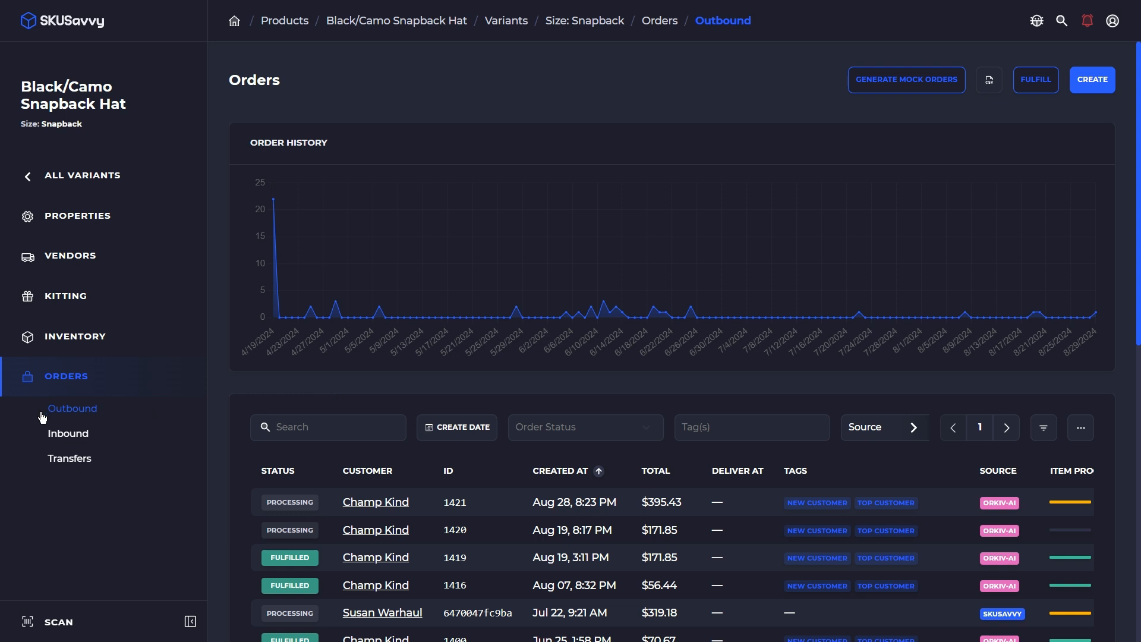
pyautogui.click(67, 439)
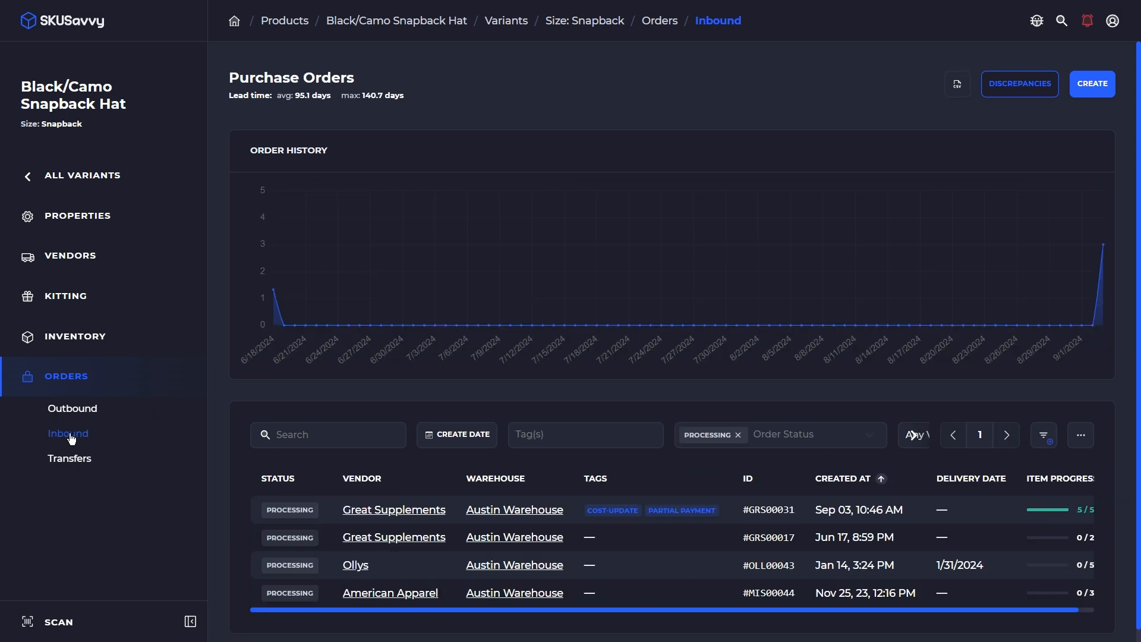
pyautogui.scroll(-1, 621, 475)
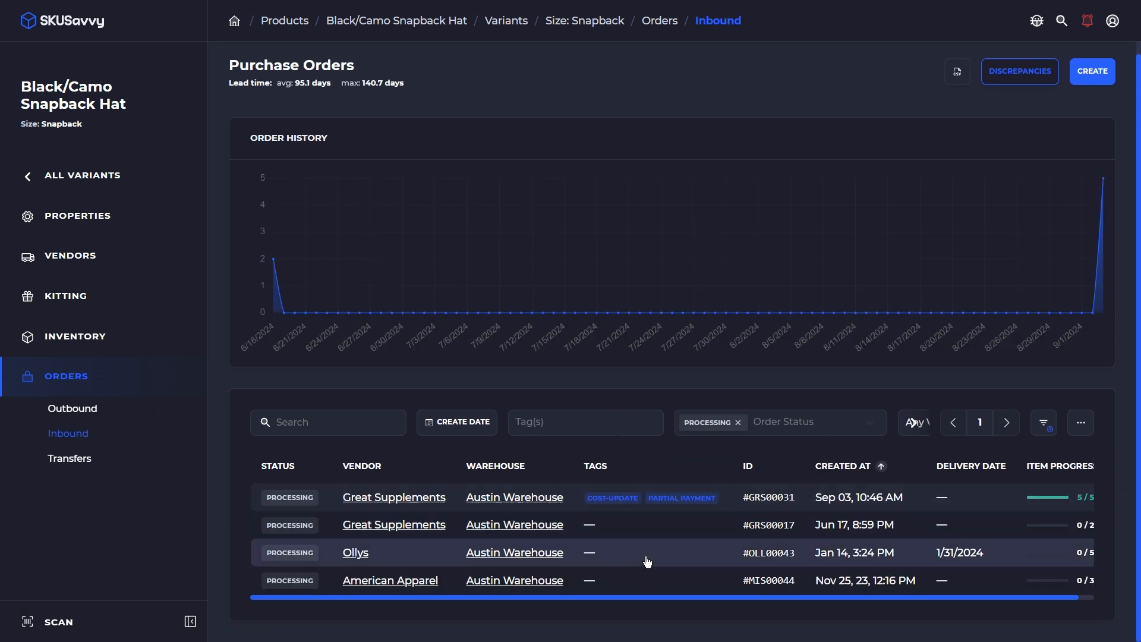